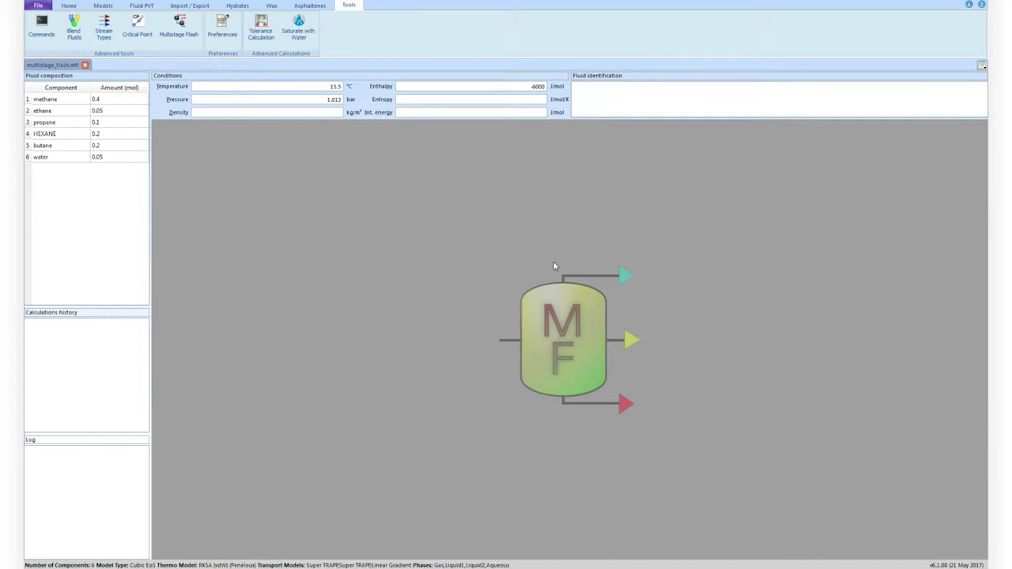
Run a PT flash at 15.5 °C and 1.013 bar, then a PH flash at 1.013 bar, with compositions shown as mol amounts.
{"action": "left_click", "coordinate": [70, 6]}
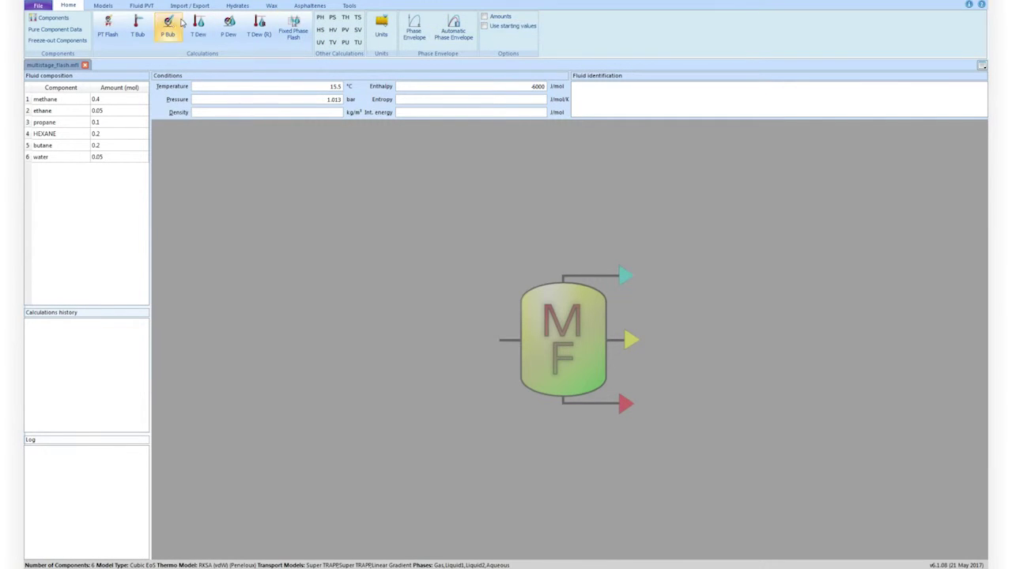
{"action": "left_click", "coordinate": [111, 25]}
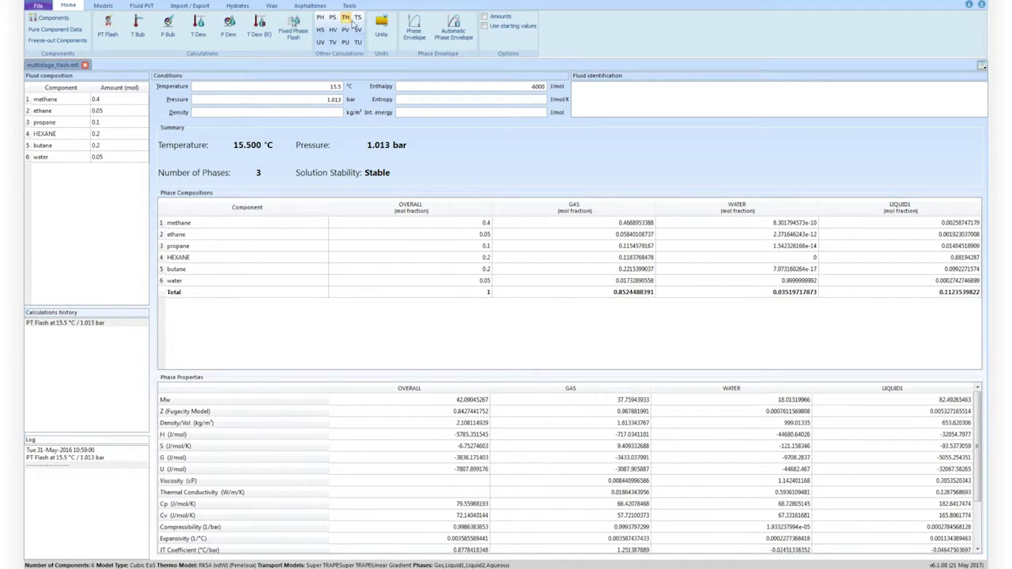
{"action": "left_click", "coordinate": [321, 18]}
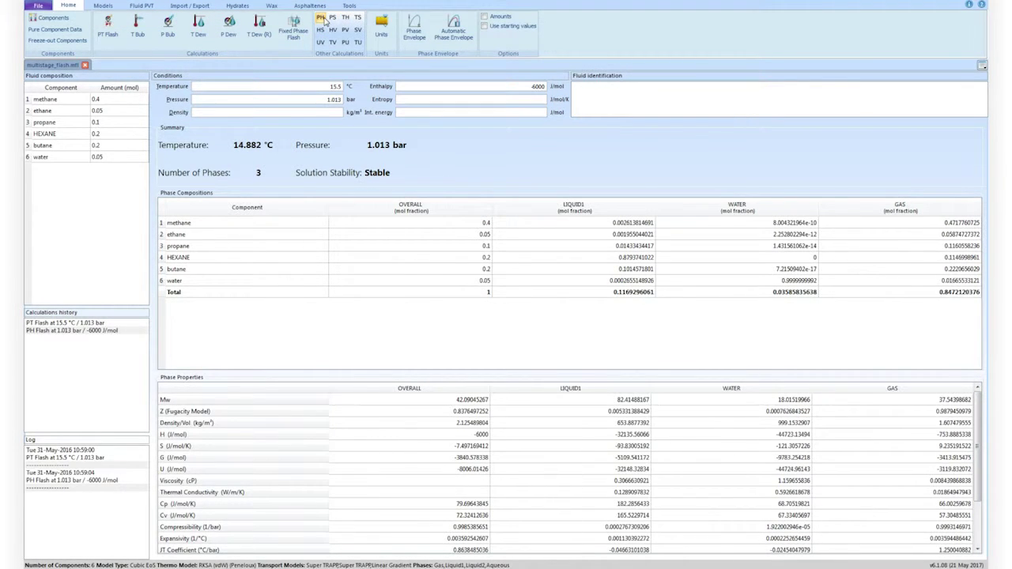
{"action": "left_click", "coordinate": [484, 17]}
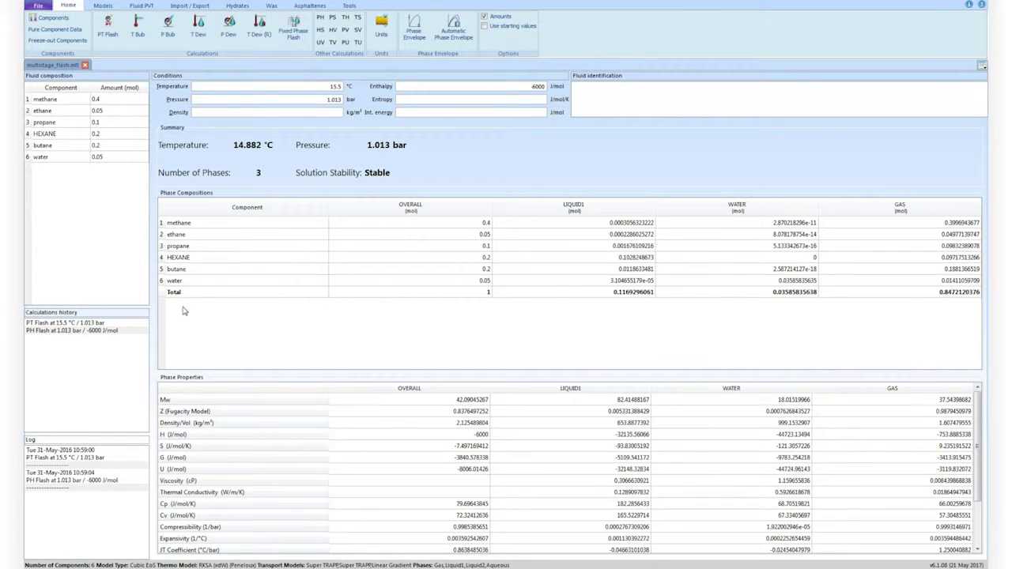
Recall the 15.5 °C, 1.013 bar PT flash, copy it into a spreadsheet, and select propane's overall amount.
{"action": "left_click", "coordinate": [101, 325]}
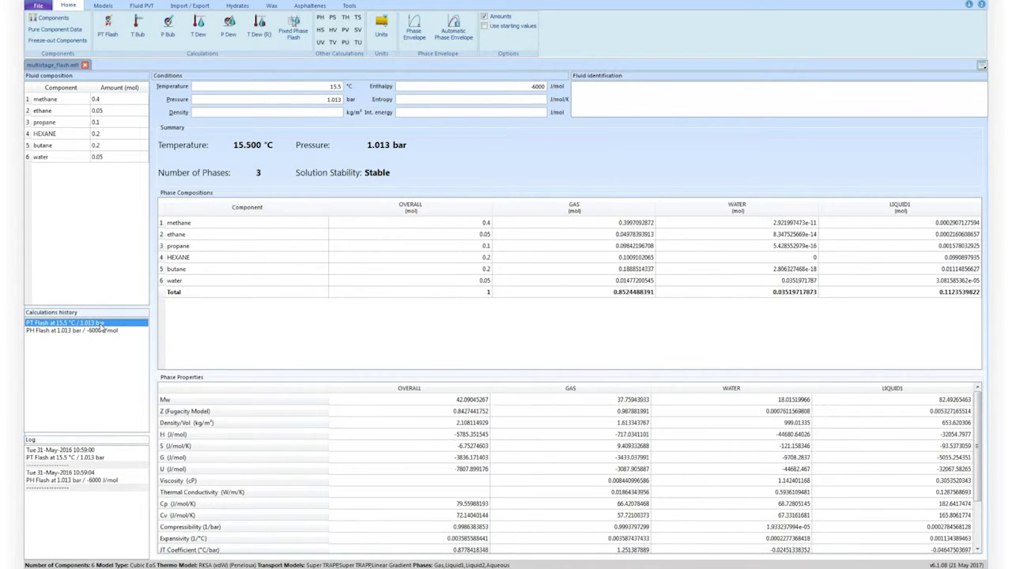
{"action": "right_click", "coordinate": [102, 326]}
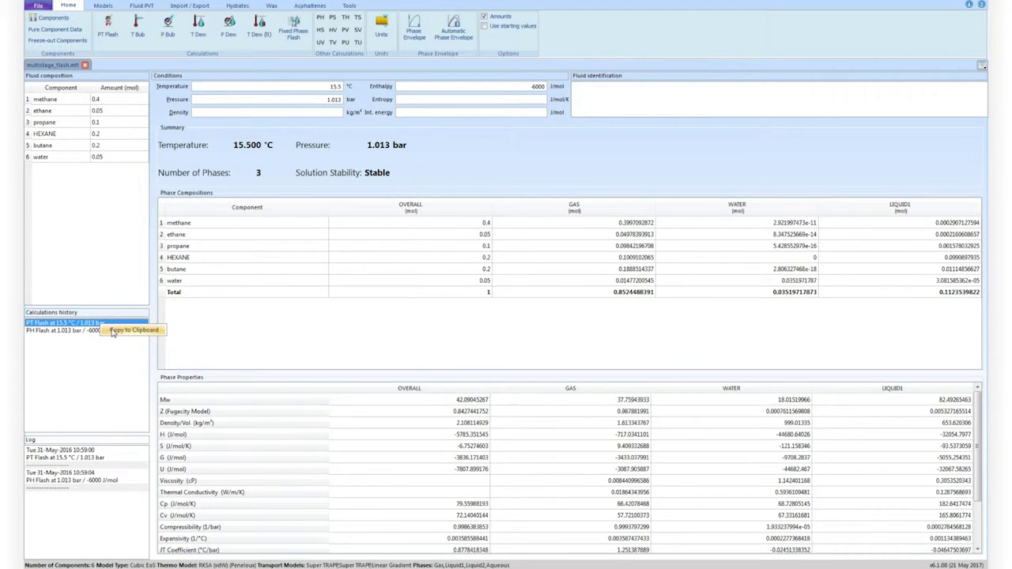
{"action": "left_click", "coordinate": [112, 332]}
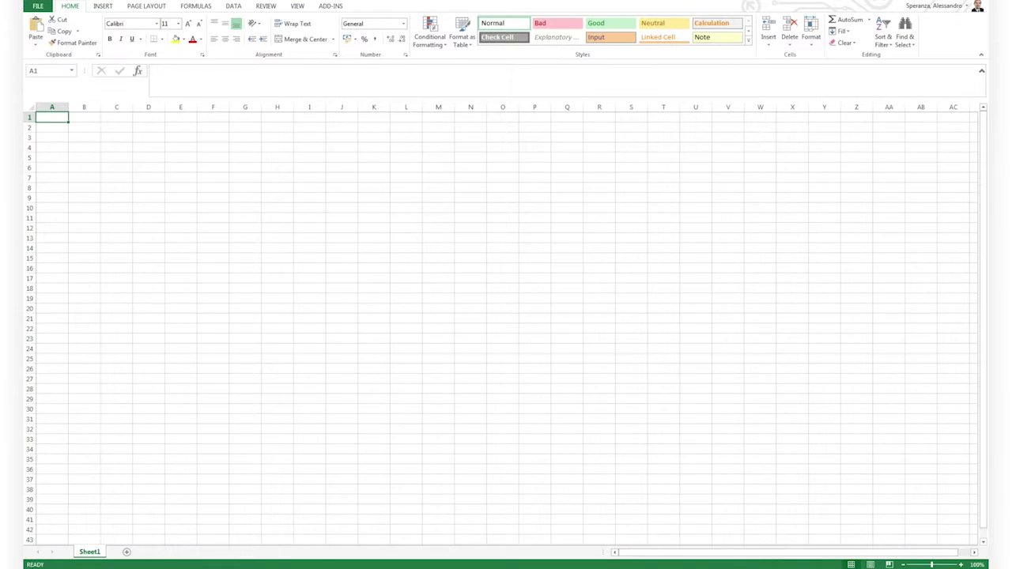
{"action": "key", "text": "ctrl+v"}
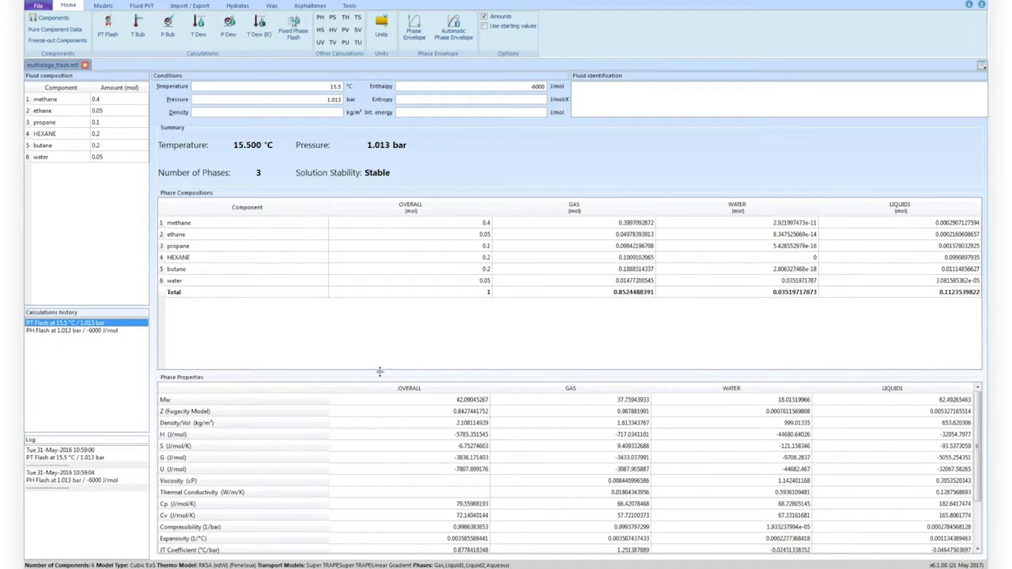
{"action": "left_click", "coordinate": [455, 245]}
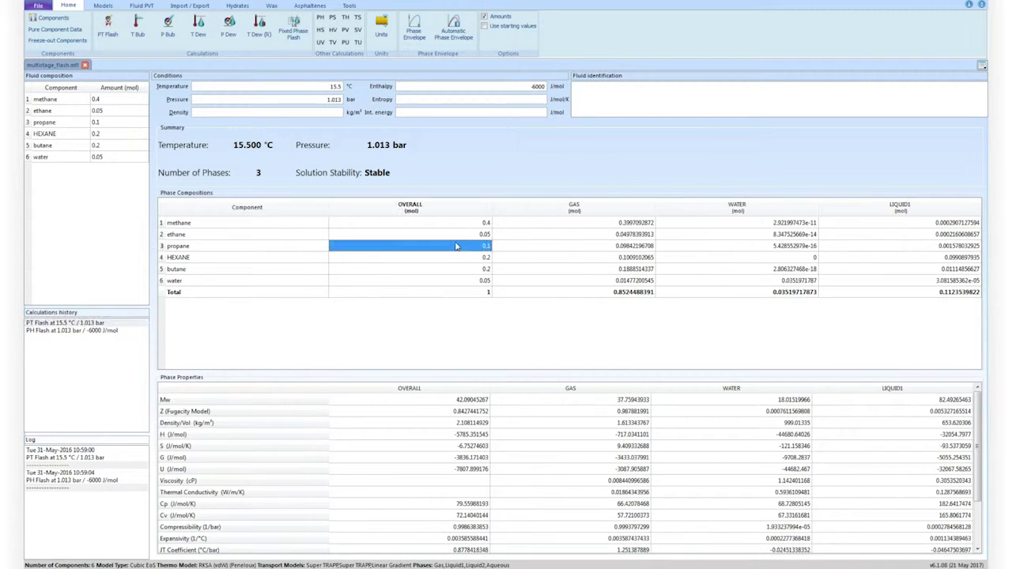
{"action": "right_click", "coordinate": [456, 244]}
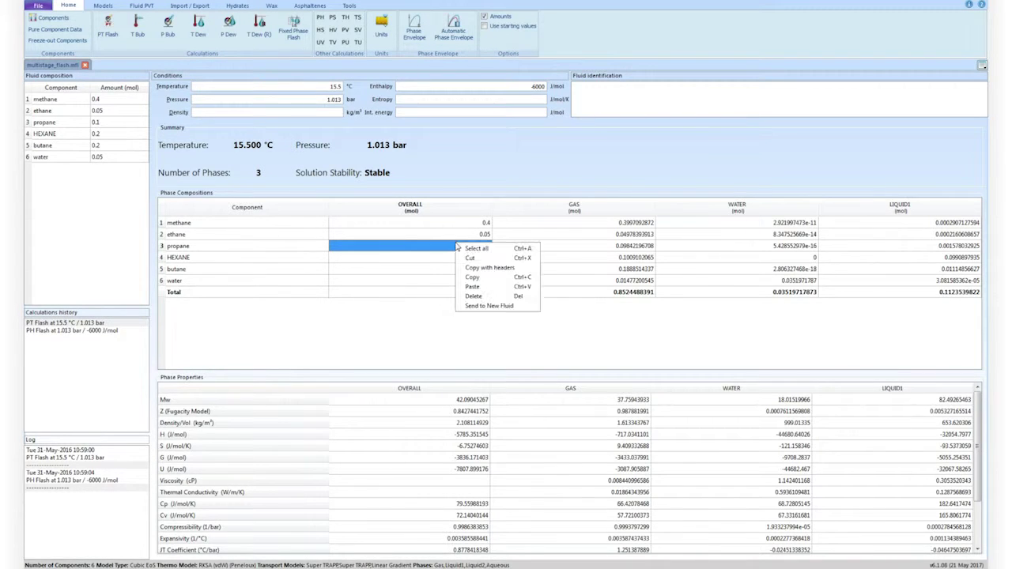
Send the overall composition to a new fluid and PT-flash it.
{"action": "left_click", "coordinate": [503, 308]}
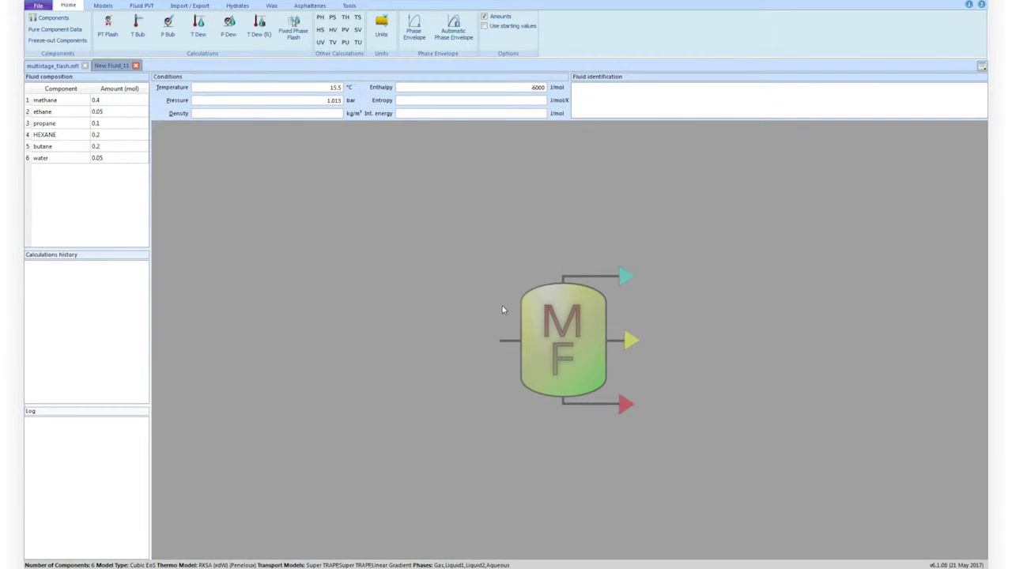
{"action": "left_click", "coordinate": [108, 27]}
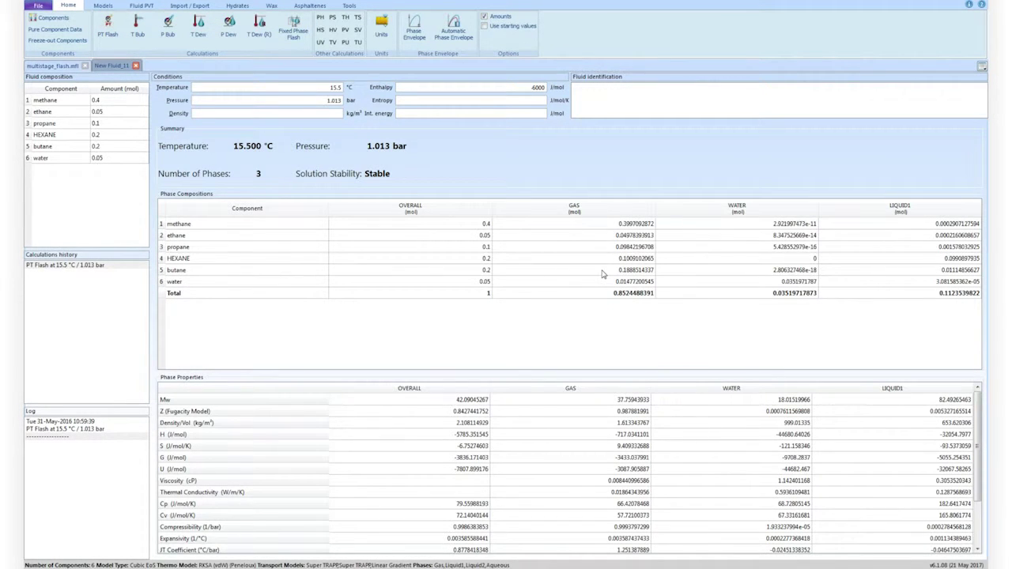
{"action": "left_click", "coordinate": [116, 93]}
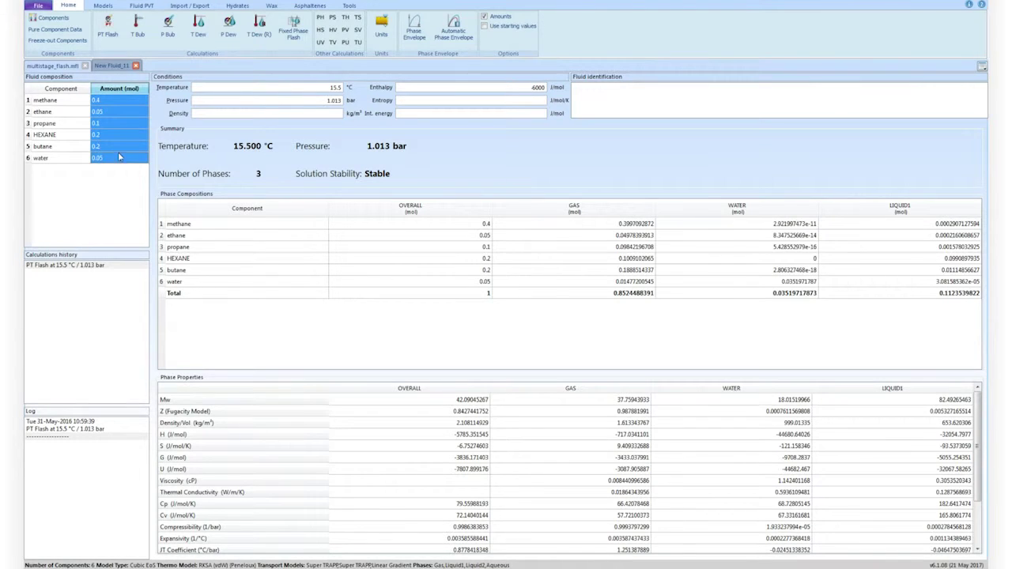
{"action": "left_click", "coordinate": [57, 67]}
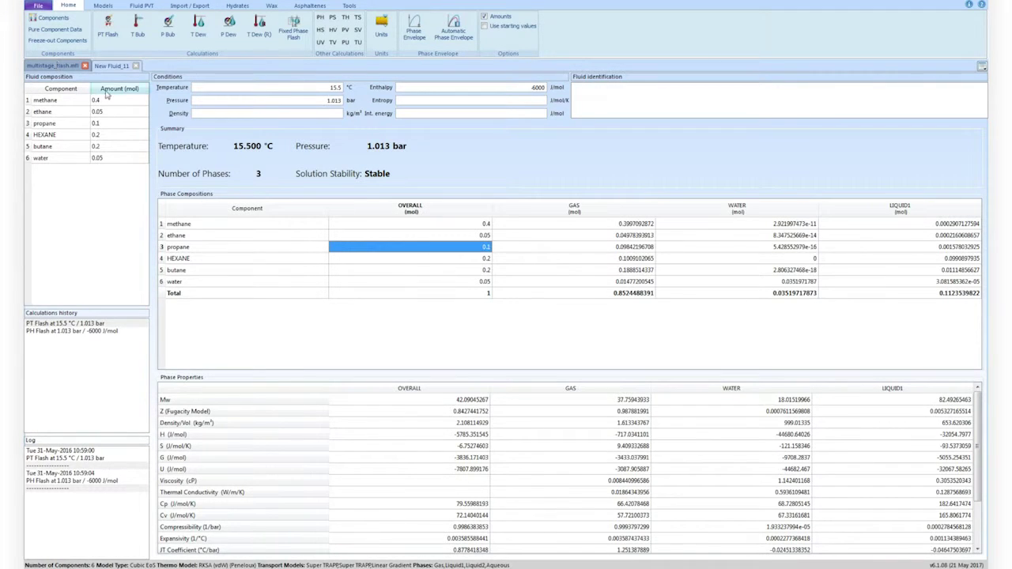
Send the LIQUID1 phase composition to a new fluid, PT-flash it at 15.5 °C, and select its composition column.
{"action": "left_click", "coordinate": [577, 261]}
{"action": "right_click", "coordinate": [578, 261]}
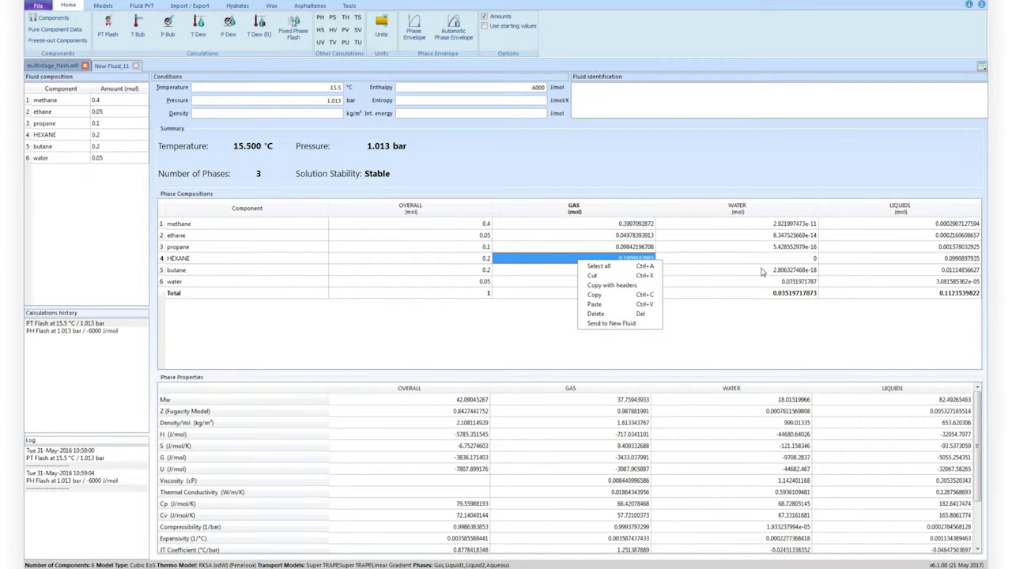
{"action": "left_click", "coordinate": [740, 248]}
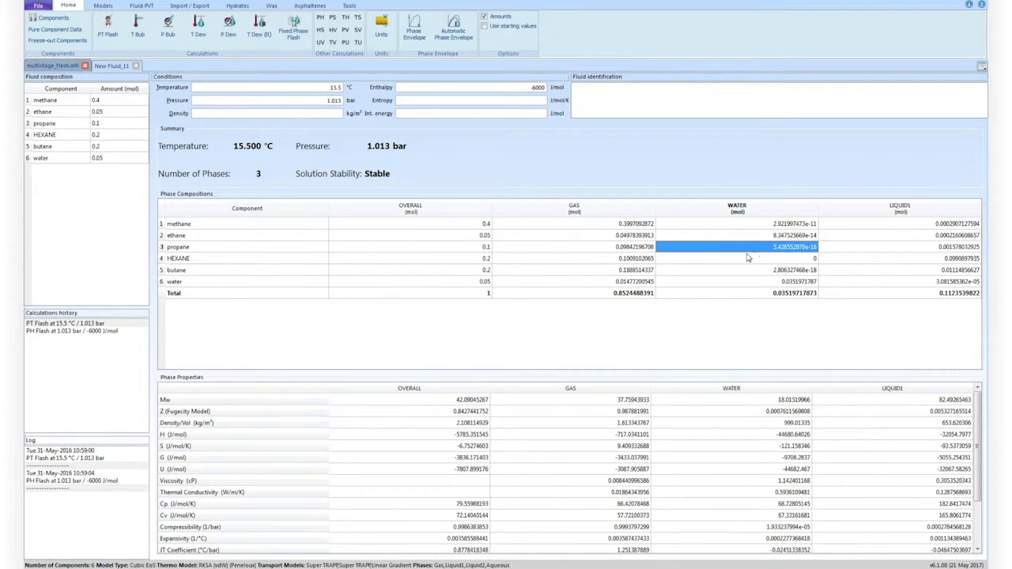
{"action": "left_click", "coordinate": [881, 260]}
{"action": "right_click", "coordinate": [880, 261]}
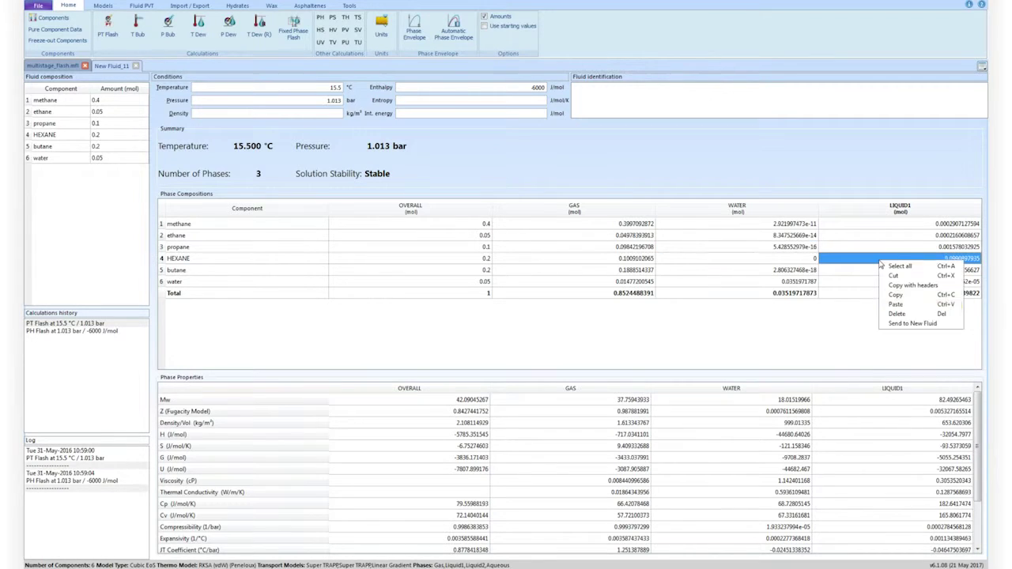
{"action": "left_click", "coordinate": [909, 324]}
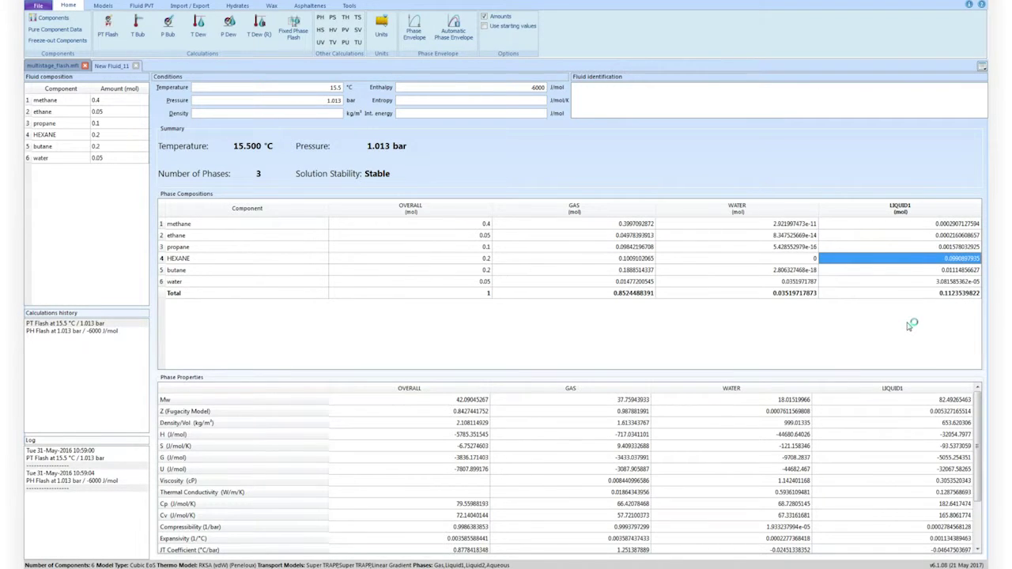
{"action": "left_click", "coordinate": [109, 29]}
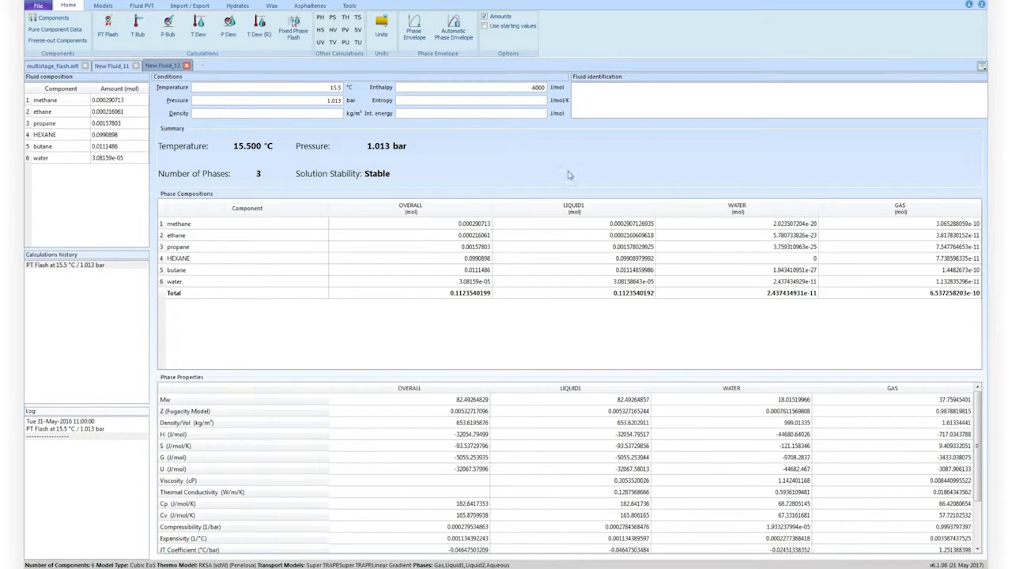
{"action": "left_click_drag", "start_coordinate": [644, 230], "coordinate": [640, 294]}
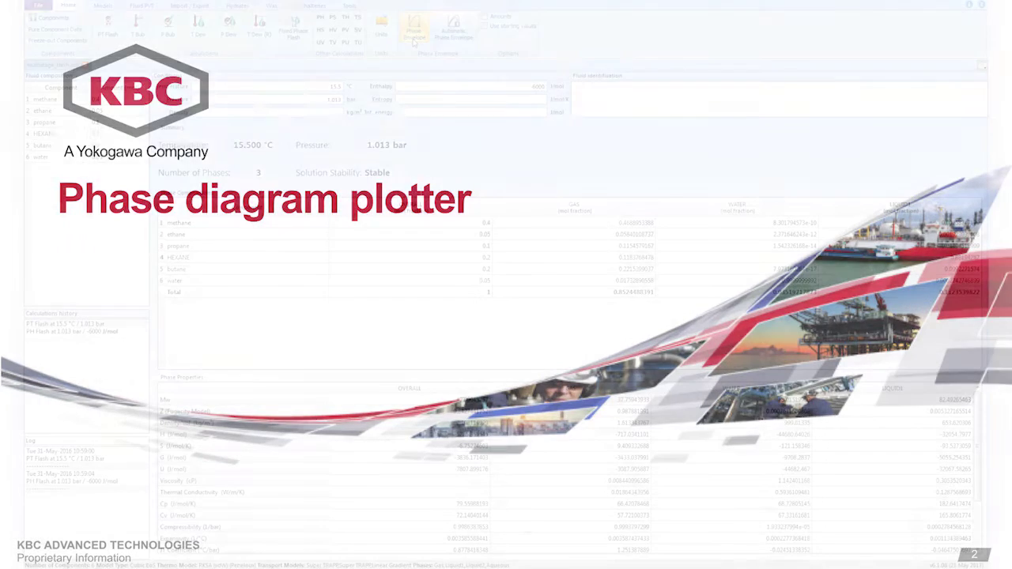
Auto-plot the GAS phase envelope and add the WATER phase line without extending it.
{"action": "left_click", "coordinate": [414, 32]}
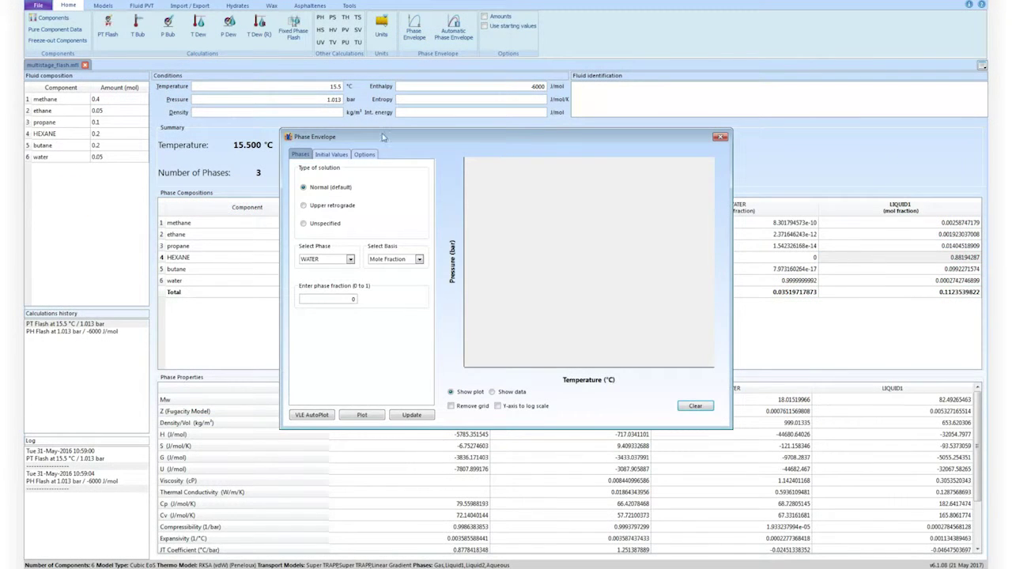
{"action": "left_click", "coordinate": [333, 261]}
{"action": "scroll", "coordinate": [333, 269], "scroll_direction": "up", "scroll_amount": 2}
{"action": "left_click", "coordinate": [330, 267]}
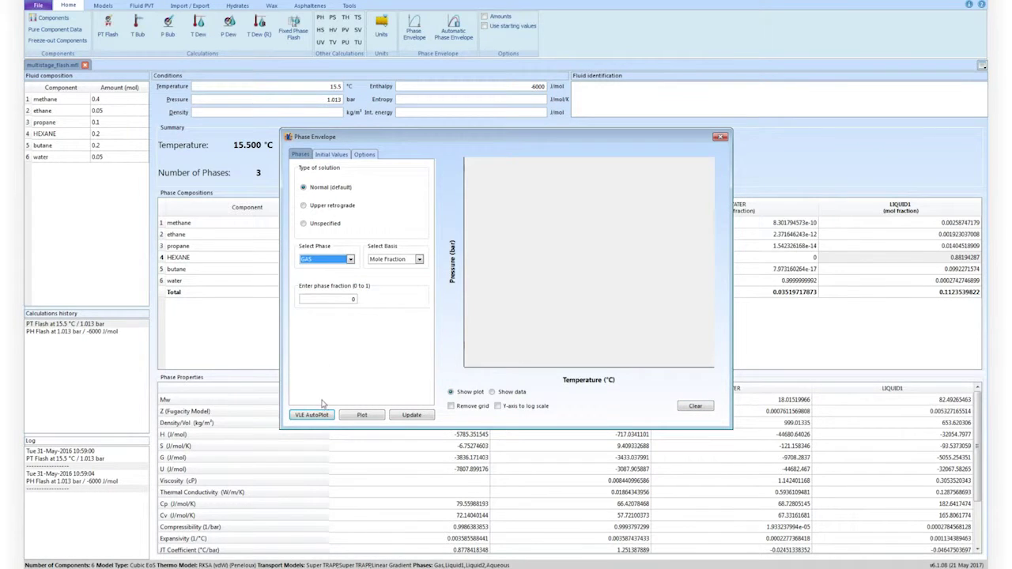
{"action": "left_click", "coordinate": [320, 414]}
{"action": "left_click", "coordinate": [339, 261]}
{"action": "left_click", "coordinate": [338, 289]}
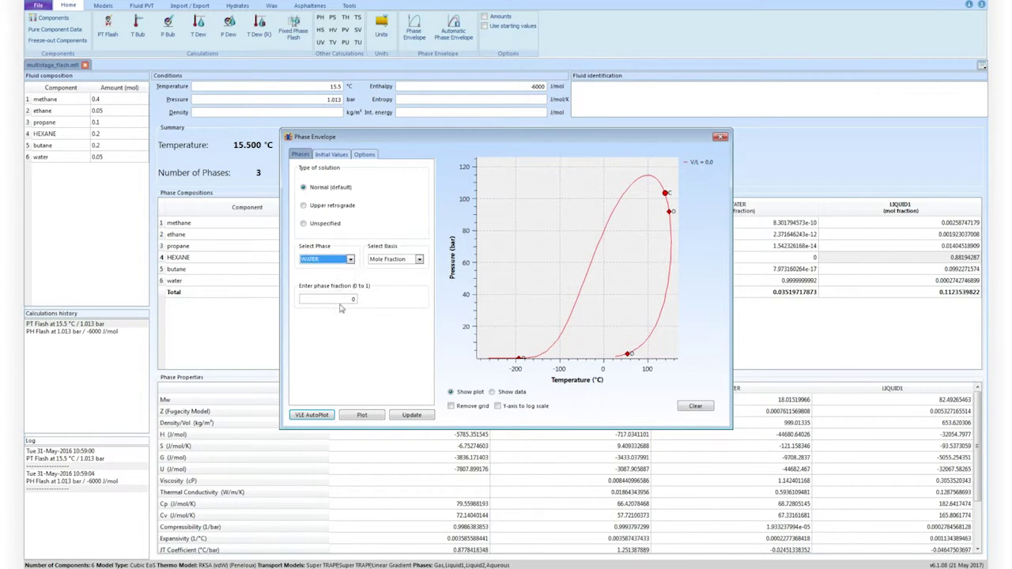
{"action": "left_click", "coordinate": [359, 414]}
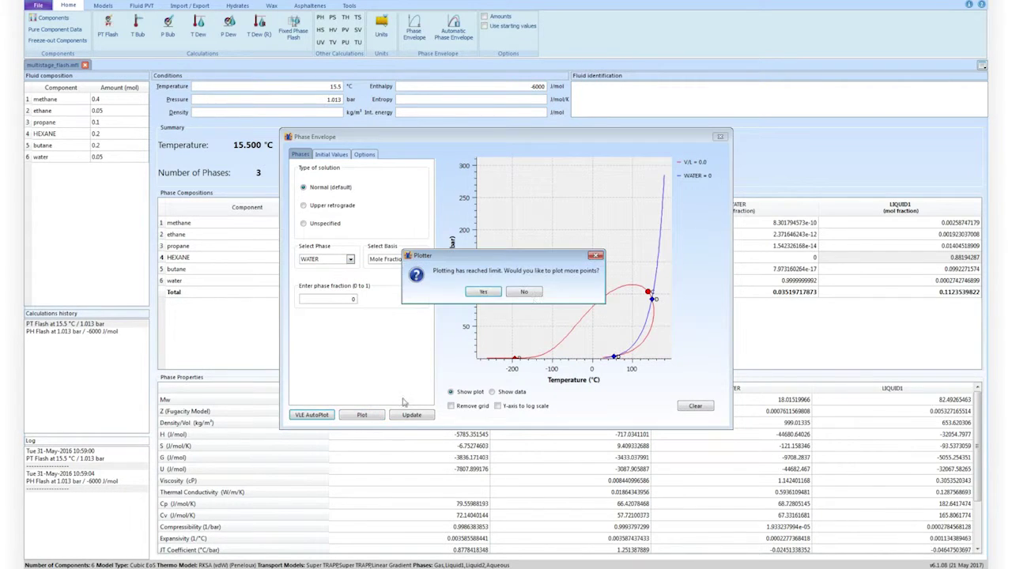
{"action": "left_click", "coordinate": [525, 293]}
Remove ' = 0' from the WATER series label, then delete the WATER curve and show the Options settings.
{"action": "right_click", "coordinate": [692, 179]}
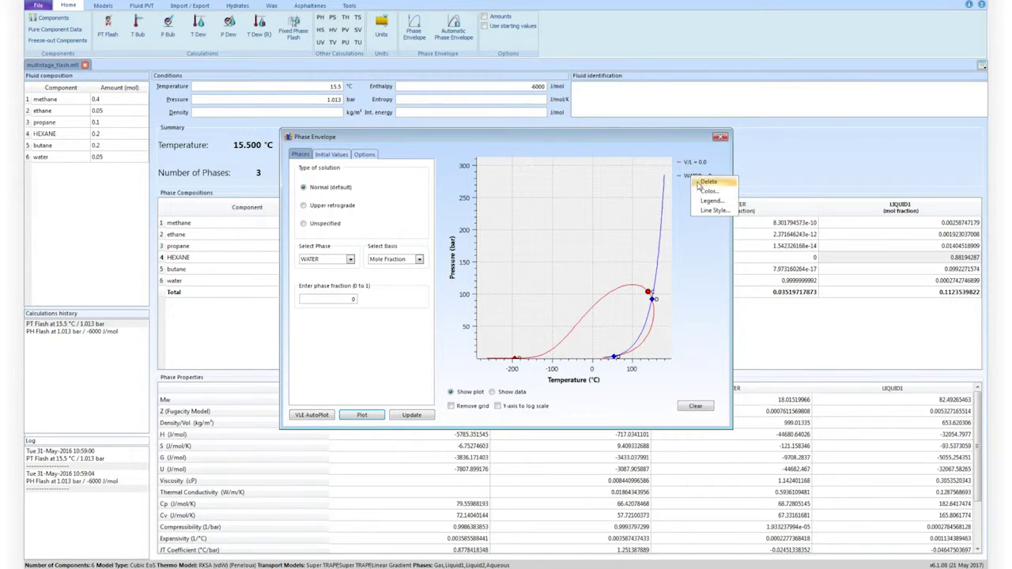
{"action": "left_click", "coordinate": [703, 201]}
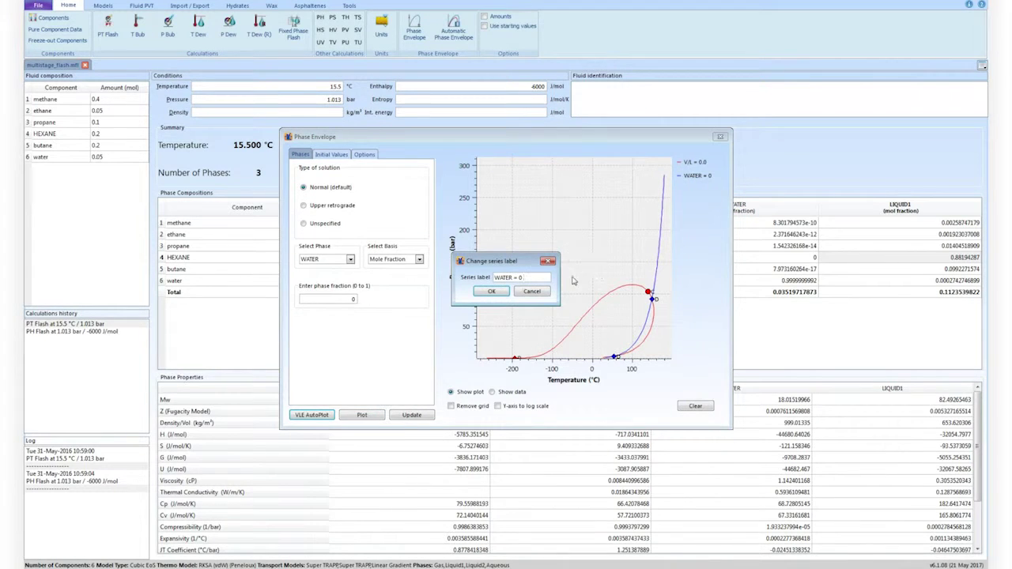
{"action": "key", "text": "BackSpace"}
{"action": "key", "text": "BackSpace"}
{"action": "key", "text": "BackSpace"}
{"action": "key", "text": "BackSpace"}
{"action": "left_click", "coordinate": [490, 291]}
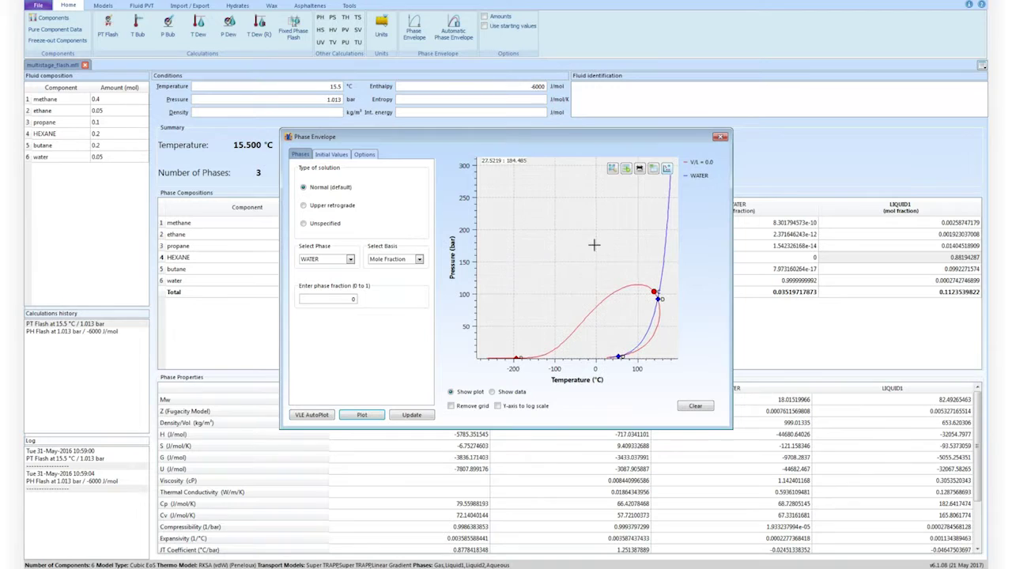
{"action": "right_click", "coordinate": [695, 176]}
{"action": "left_click", "coordinate": [703, 183]}
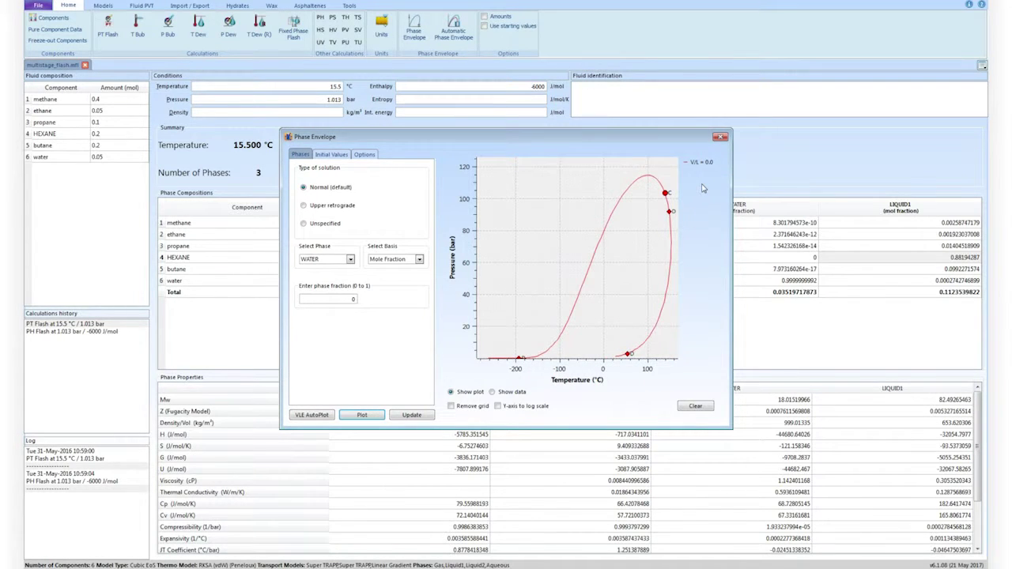
{"action": "left_click", "coordinate": [372, 156]}
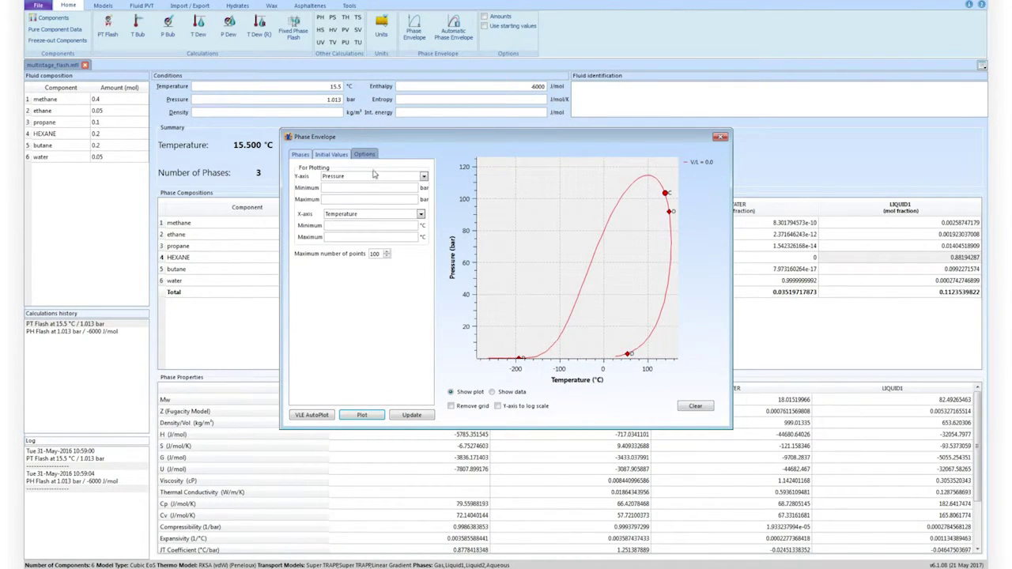
Set the envelope axes to temperature on Y against volume on X.
{"action": "left_click", "coordinate": [376, 176]}
{"action": "left_click", "coordinate": [375, 176]}
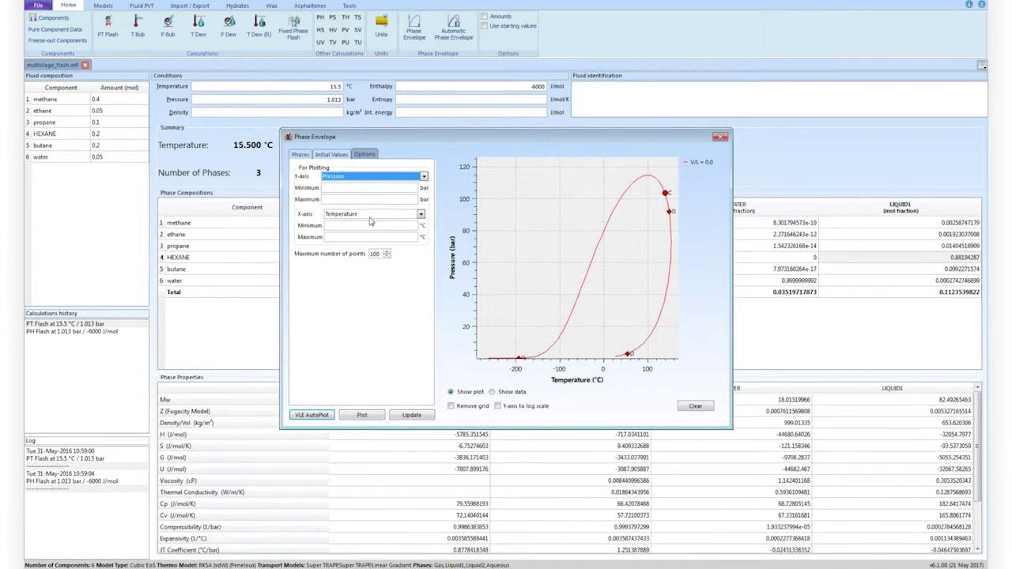
{"action": "left_click", "coordinate": [370, 215]}
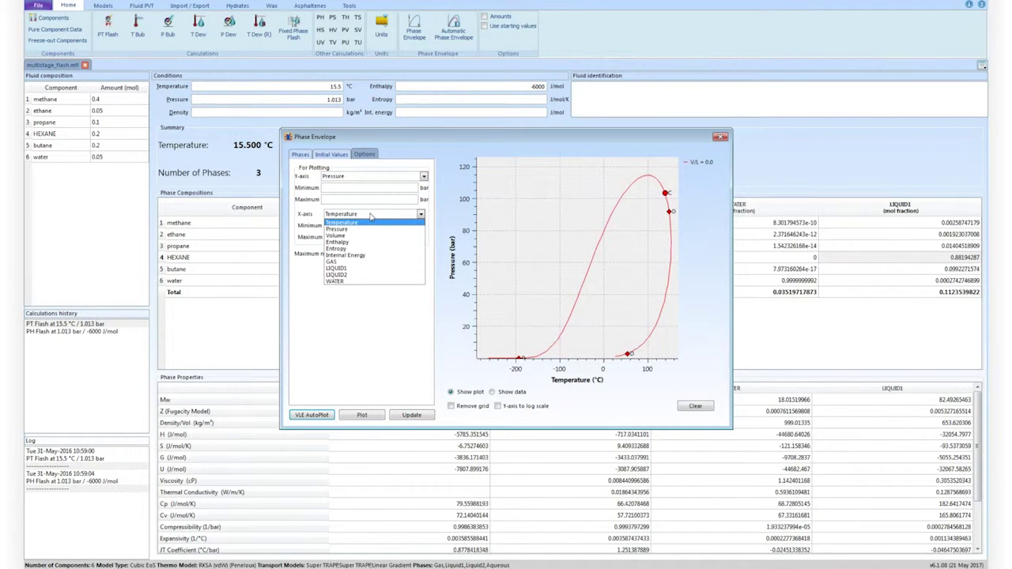
{"action": "left_click", "coordinate": [369, 242]}
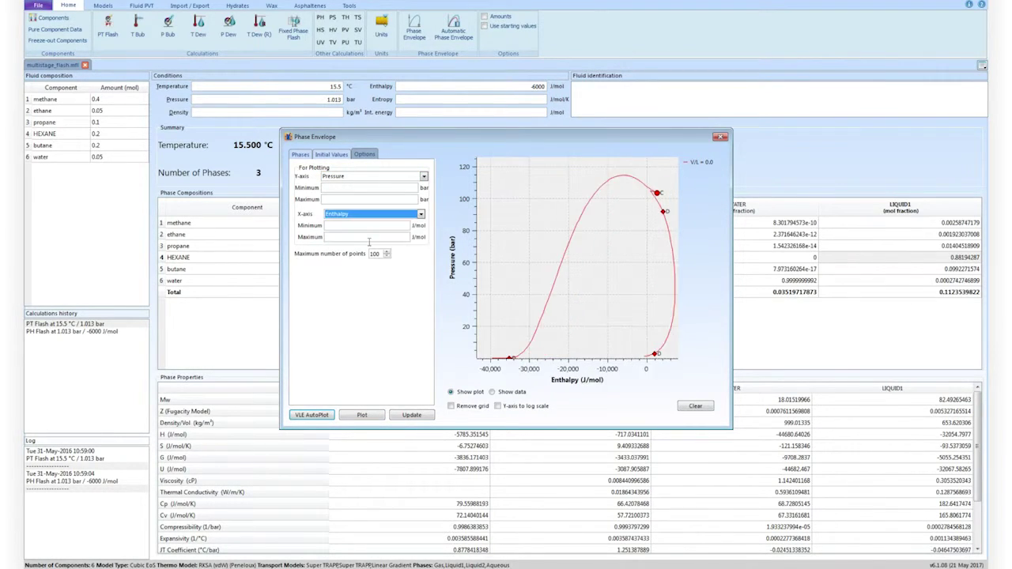
{"action": "left_click", "coordinate": [365, 177]}
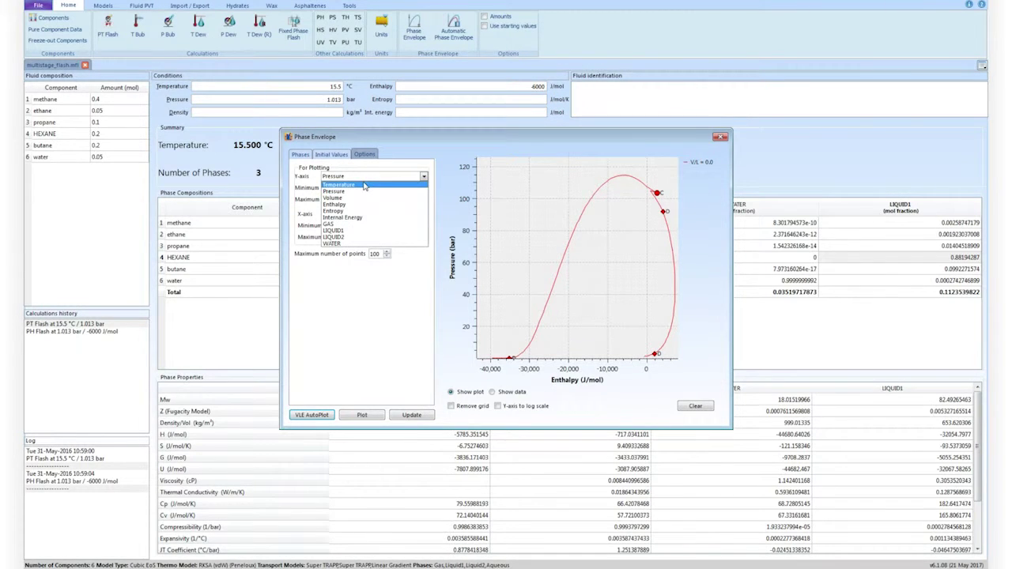
{"action": "left_click", "coordinate": [365, 185]}
{"action": "left_click", "coordinate": [367, 214]}
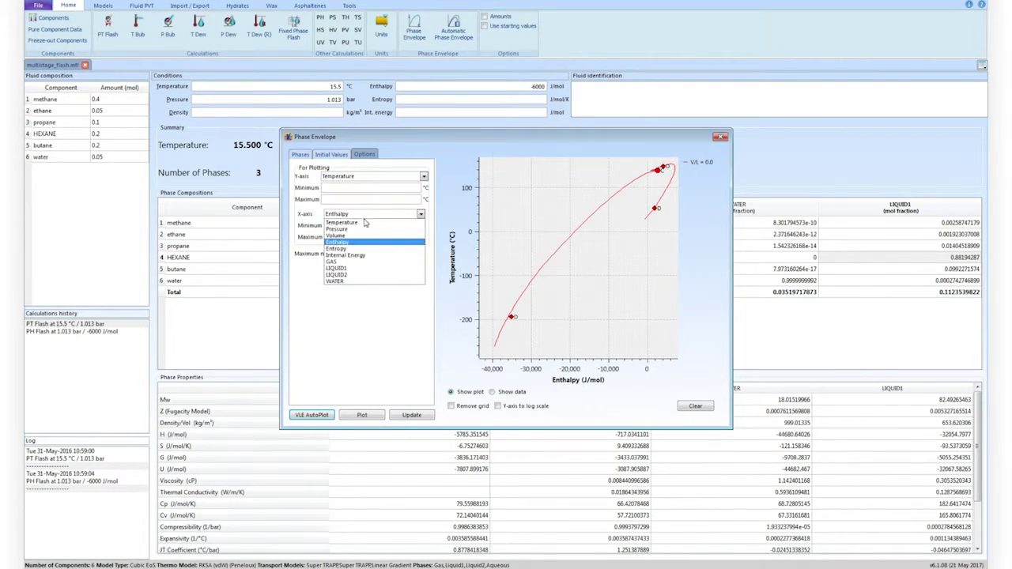
{"action": "left_click", "coordinate": [363, 235]}
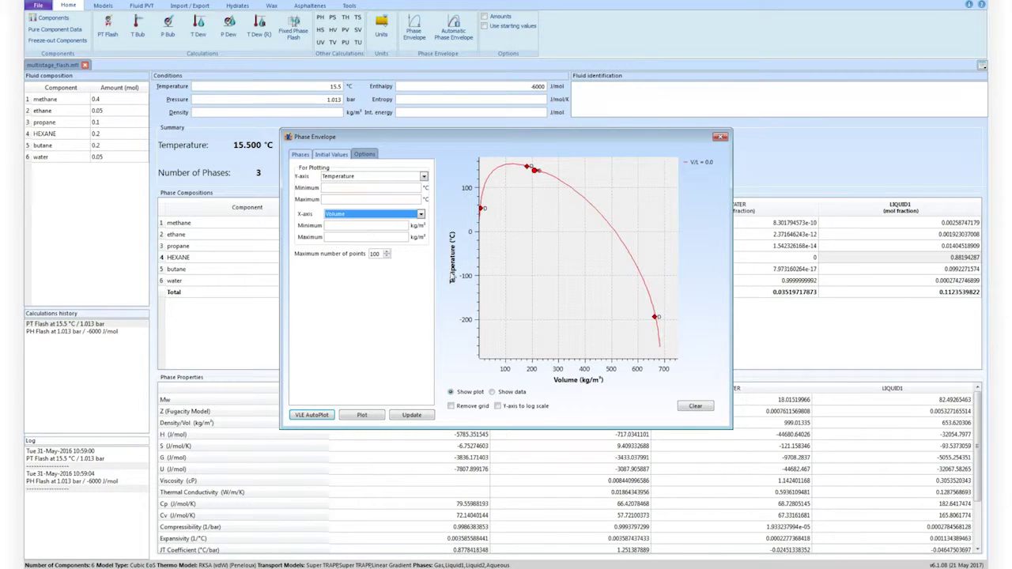
Show the envelope points as a data table, widened to Internal Energy, and select the first eight rows.
{"action": "left_click", "coordinate": [502, 393]}
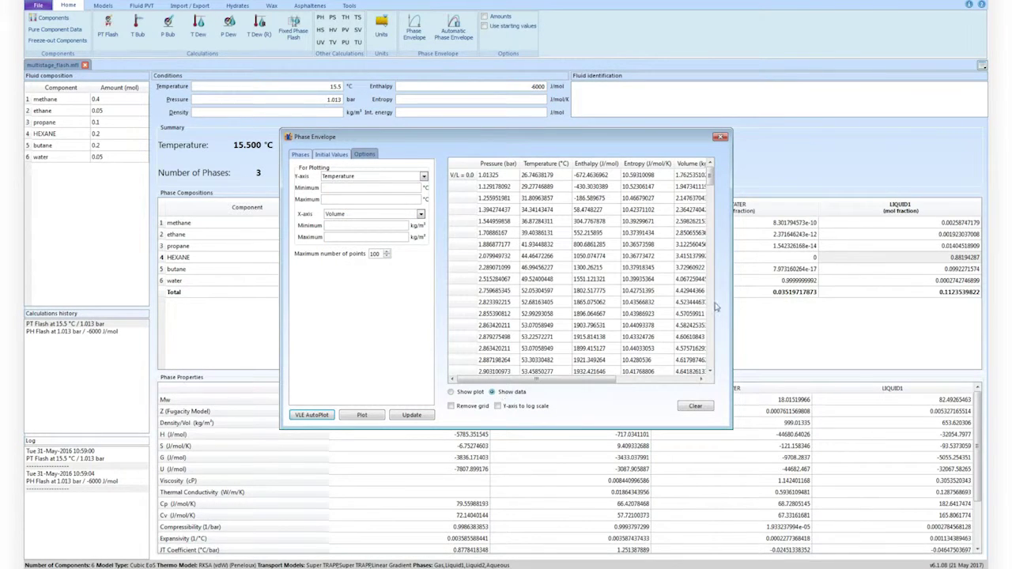
{"action": "left_click_drag", "start_coordinate": [734, 294], "coordinate": [937, 264]}
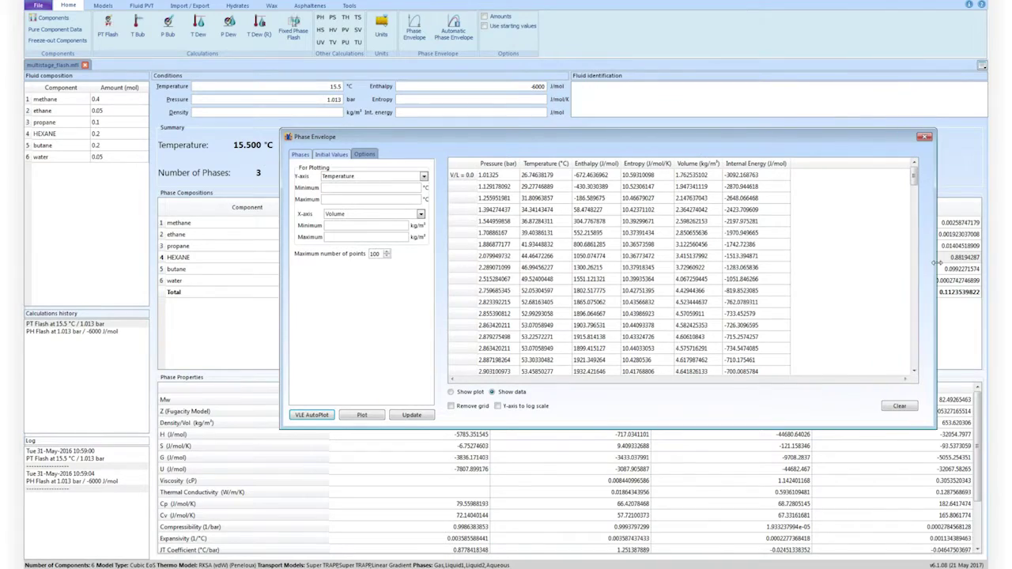
{"action": "left_click_drag", "start_coordinate": [482, 177], "coordinate": [693, 257]}
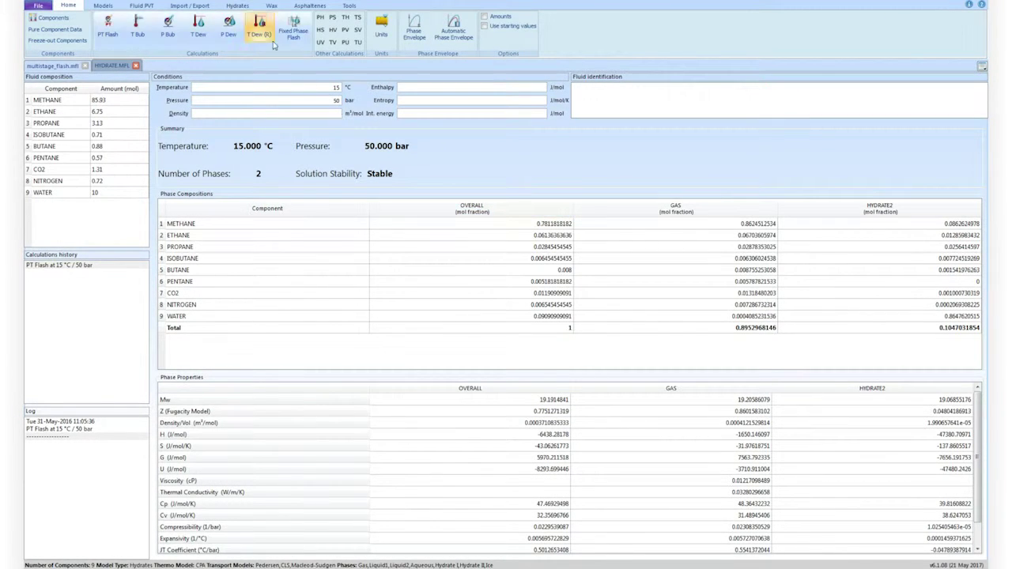
Start an Inhibitor Dosage calculation from the Hydrates ribbon for the HYDRATE fluid.
{"action": "left_click", "coordinate": [234, 5]}
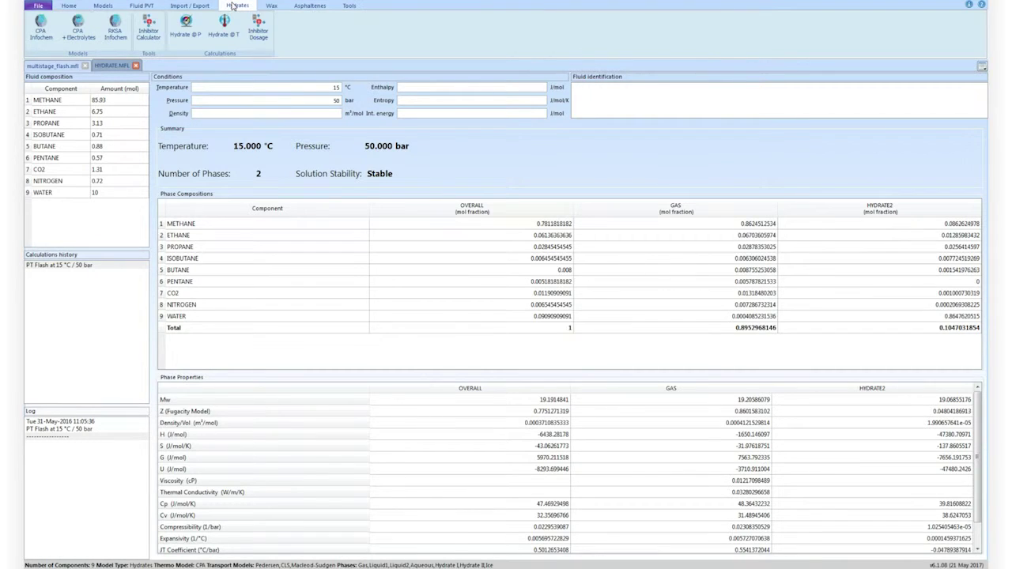
{"action": "left_click", "coordinate": [256, 28]}
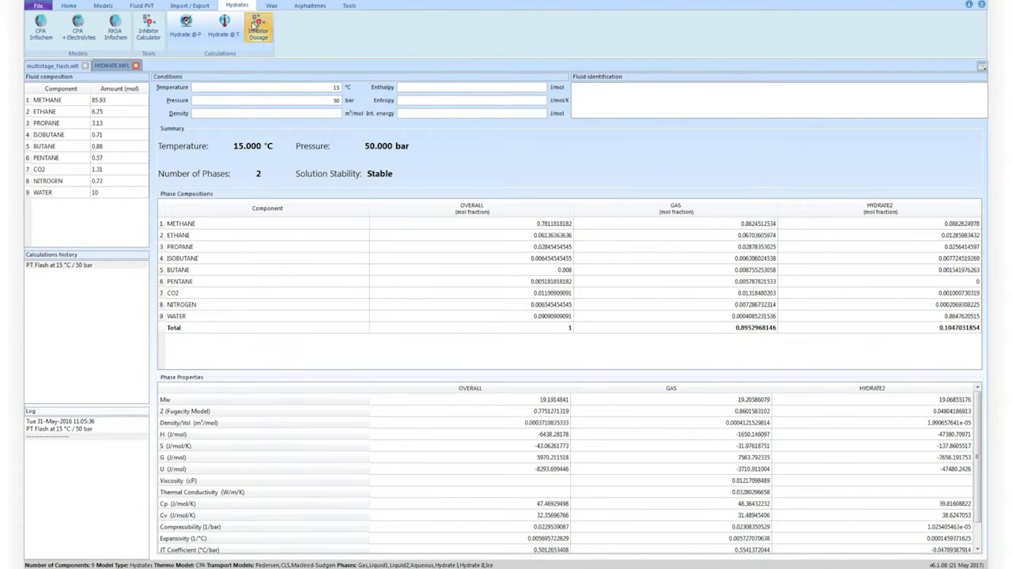
Enter inhibitor stream amounts: Water 1, Methanol 0.5, MEG 0.5.
{"action": "left_click", "coordinate": [488, 268]}
{"action": "type", "text": "1"}
{"action": "key", "text": "Return"}
{"action": "left_click", "coordinate": [490, 281]}
{"action": "type", "text": "0.5"}
{"action": "key", "text": "Return"}
{"action": "left_click", "coordinate": [508, 291]}
{"action": "type", "text": "0"}
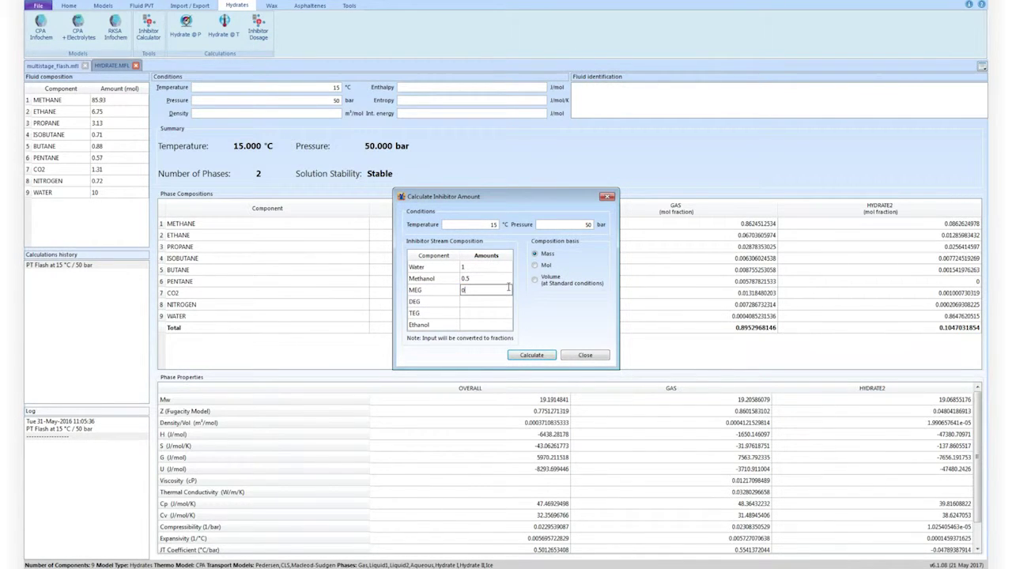
Calculate the dosage, adding MEG and Methanol to the fluid but not the dosage, then select the HYDRATE2 fractions.
{"action": "left_click", "coordinate": [523, 357]}
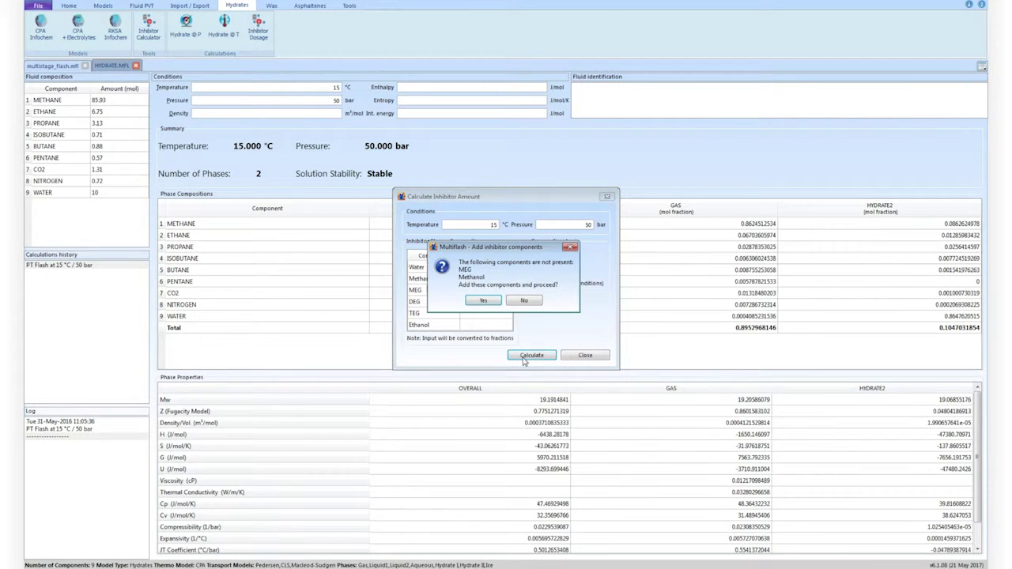
{"action": "left_click", "coordinate": [494, 304]}
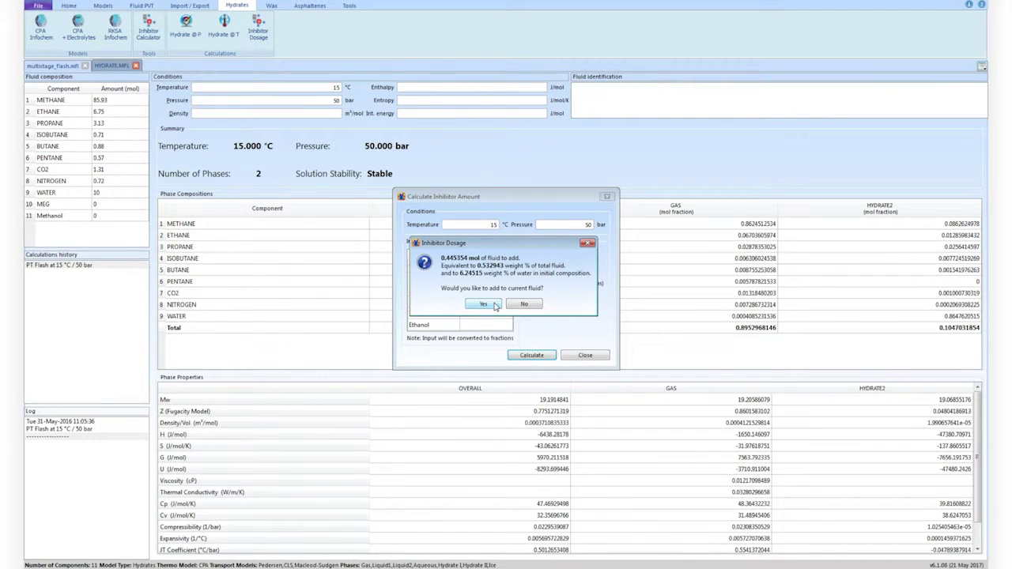
{"action": "left_click", "coordinate": [516, 305]}
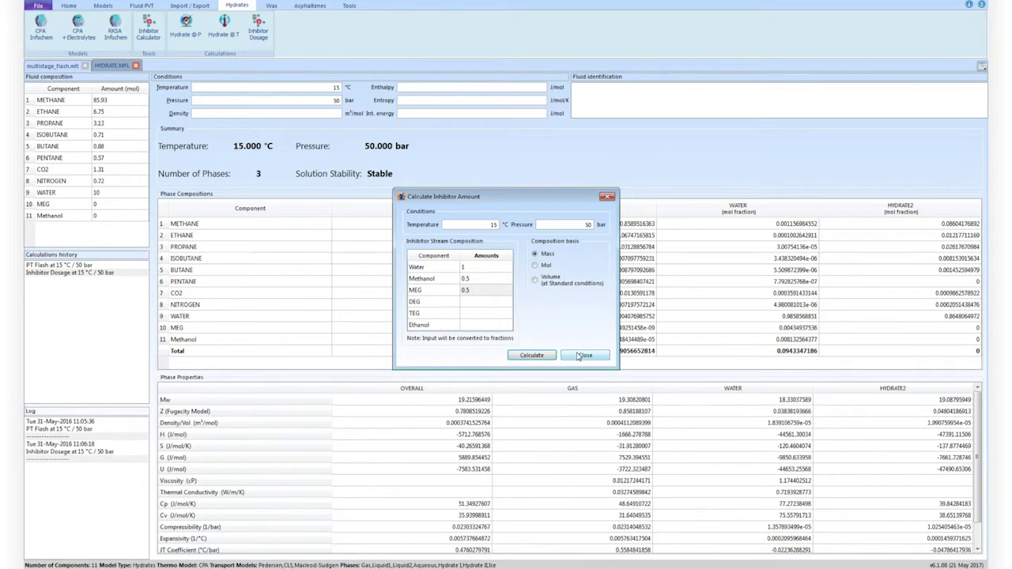
{"action": "left_click", "coordinate": [584, 355]}
{"action": "left_click_drag", "start_coordinate": [879, 225], "coordinate": [898, 350]}
{"action": "left_click", "coordinate": [898, 351]}
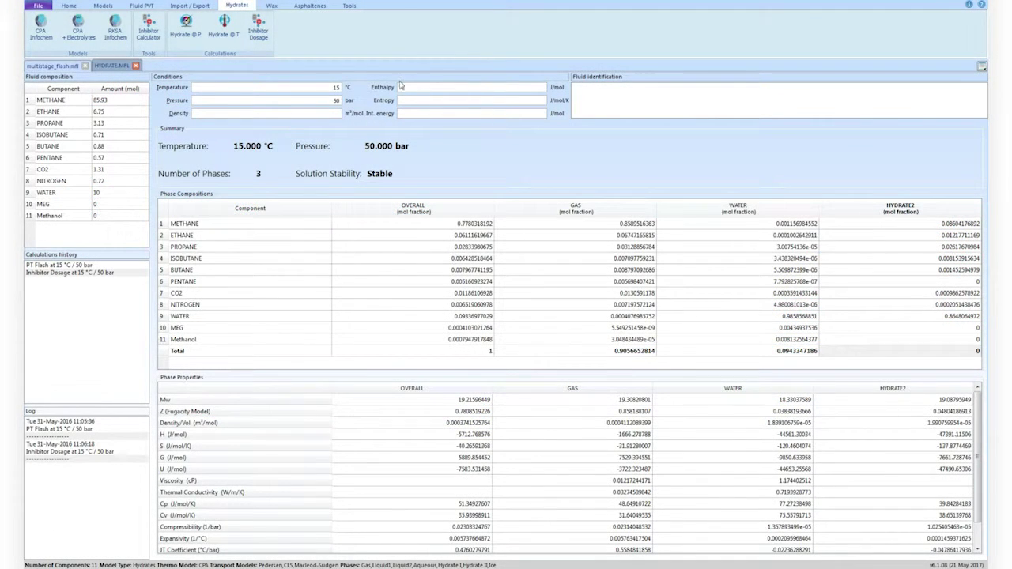
Generate the OLGA PVT table demo_hydrate_PVT_water.tab with a TDS water analysis added, and view it.
{"action": "left_click", "coordinate": [204, 6]}
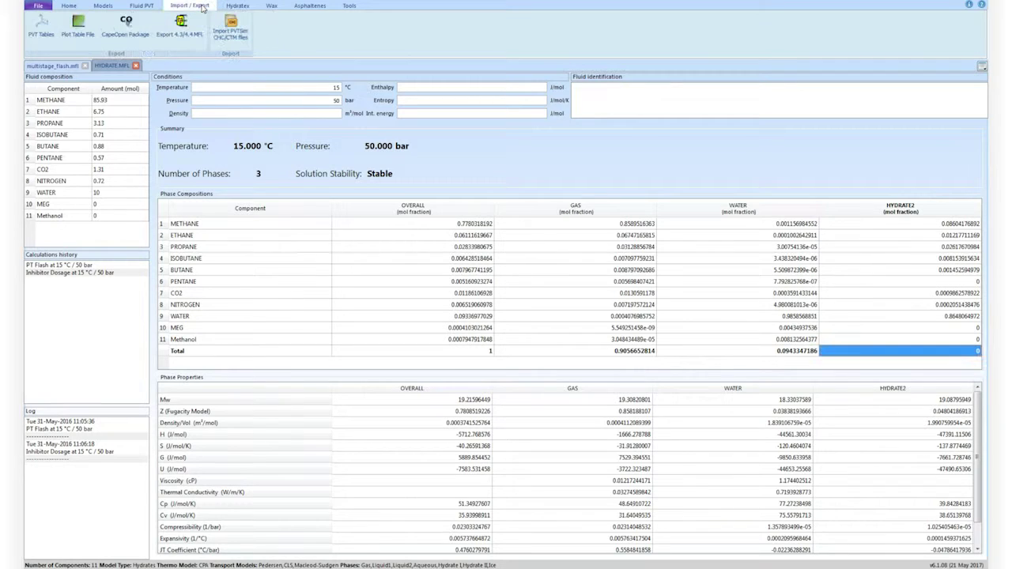
{"action": "left_click", "coordinate": [35, 28]}
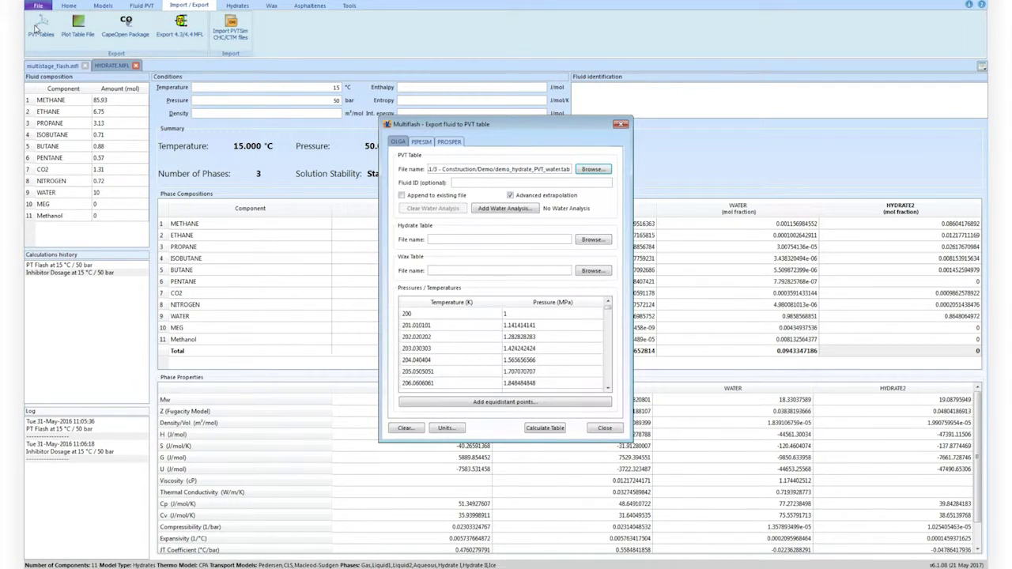
{"action": "left_click", "coordinate": [518, 209]}
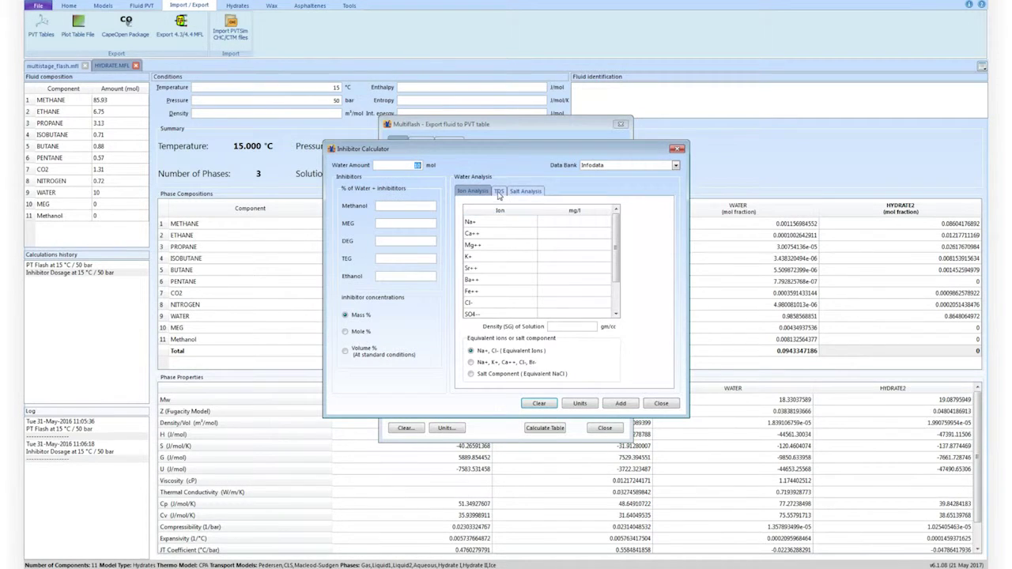
{"action": "left_click", "coordinate": [499, 192]}
{"action": "left_click", "coordinate": [409, 207]}
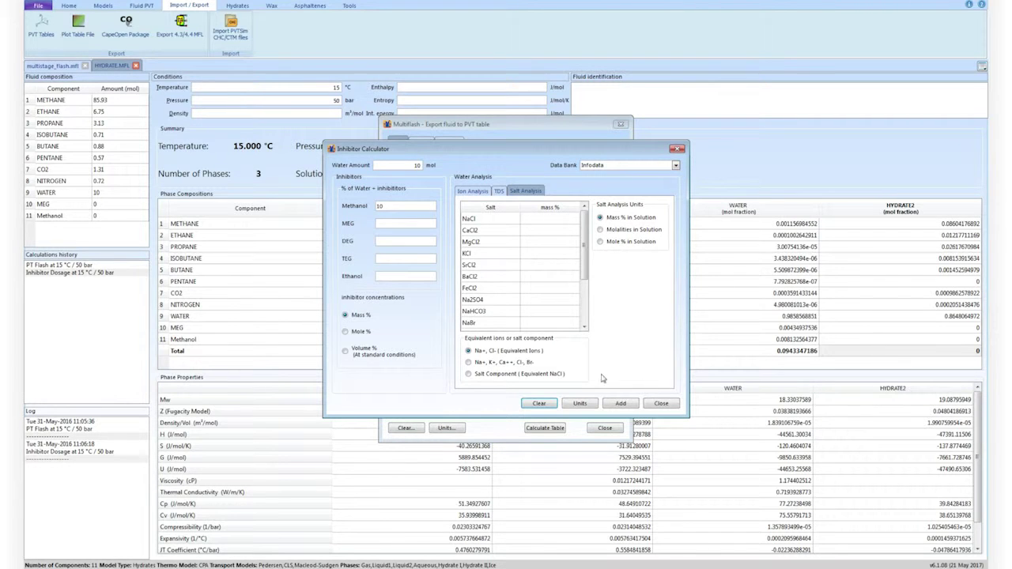
{"action": "left_click", "coordinate": [617, 405]}
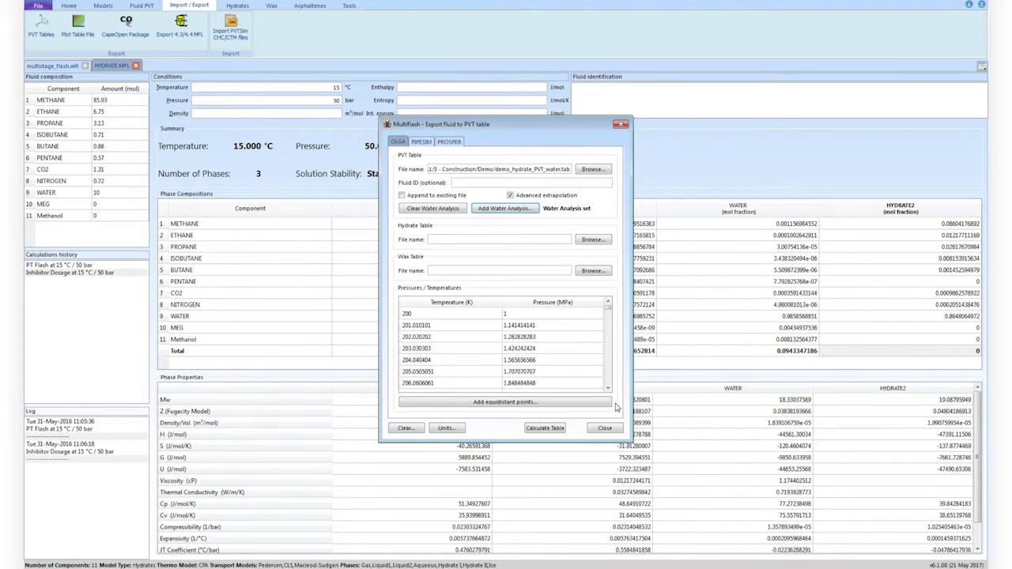
{"action": "left_click", "coordinate": [547, 428]}
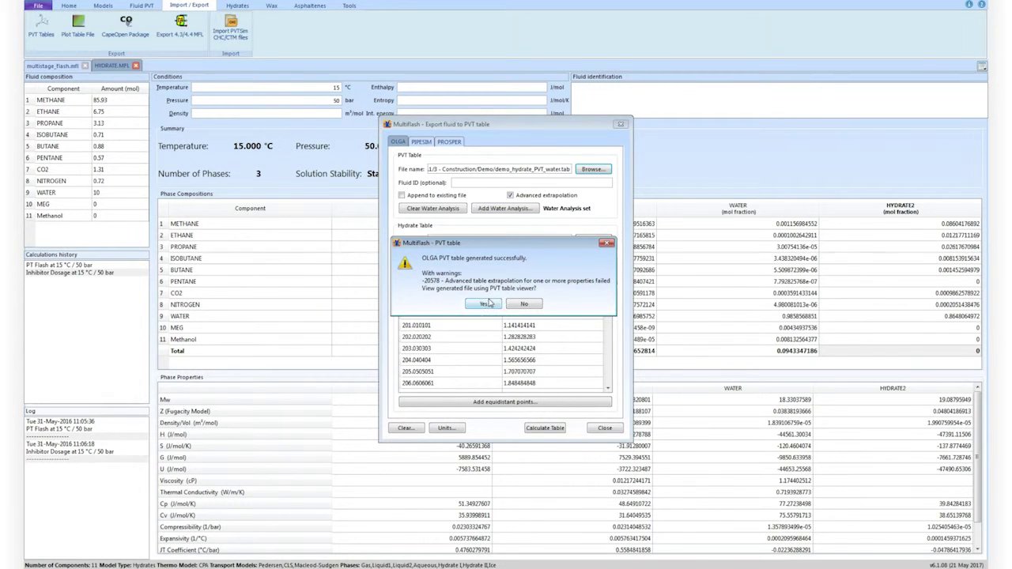
{"action": "left_click", "coordinate": [487, 303]}
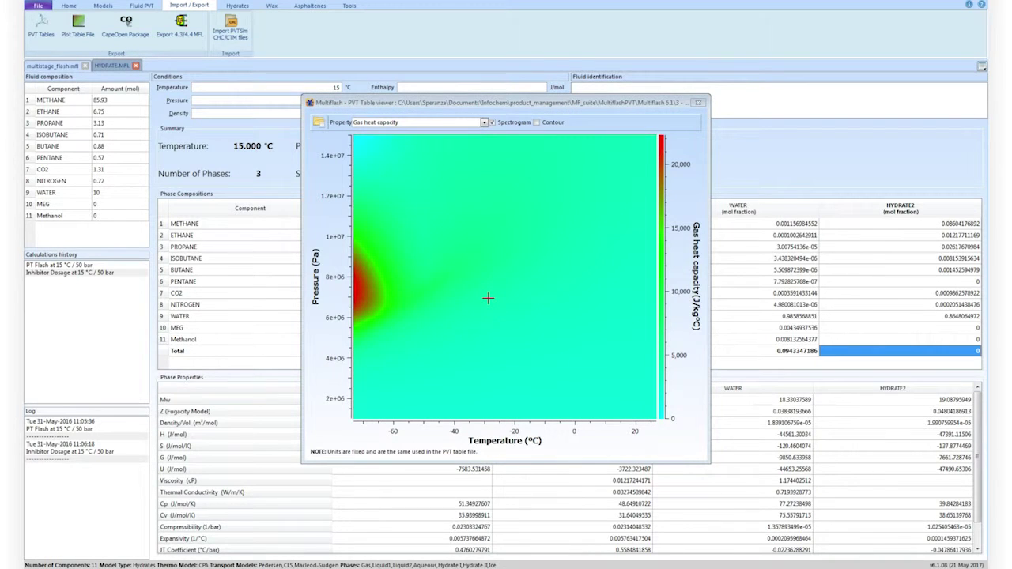
Turn on contour lines and map Gas density, then Oil density, then Water density.
{"action": "left_click", "coordinate": [538, 124]}
{"action": "left_click", "coordinate": [538, 124]}
{"action": "left_click", "coordinate": [484, 123]}
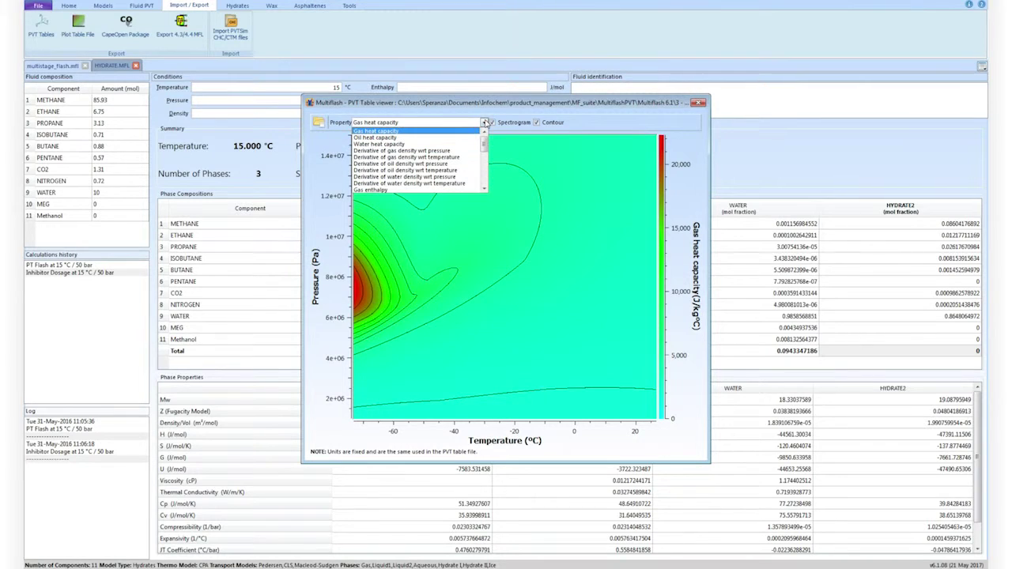
{"action": "scroll", "coordinate": [480, 146], "scroll_direction": "down", "scroll_amount": 1}
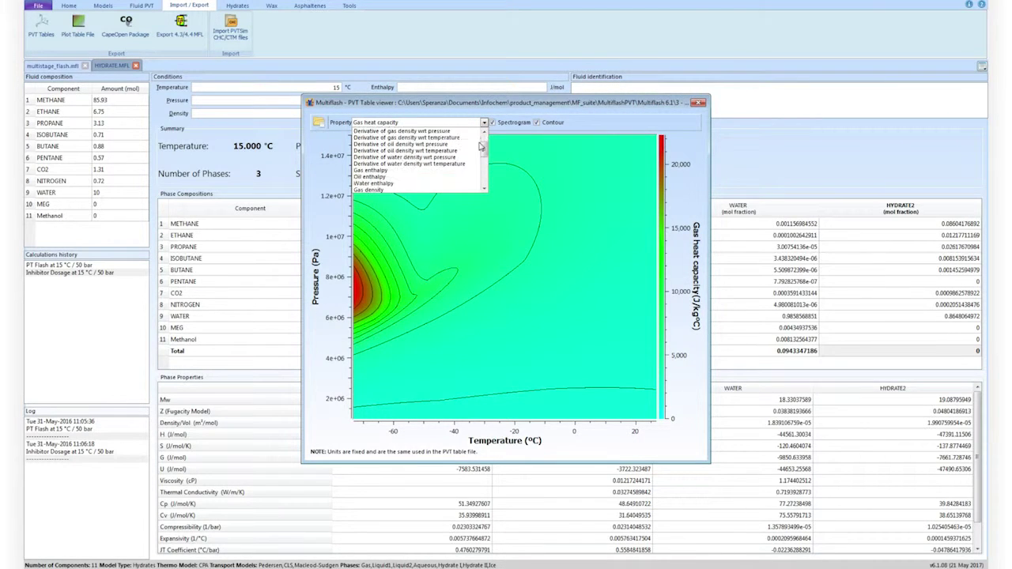
{"action": "scroll", "coordinate": [480, 146], "scroll_direction": "down", "scroll_amount": 1}
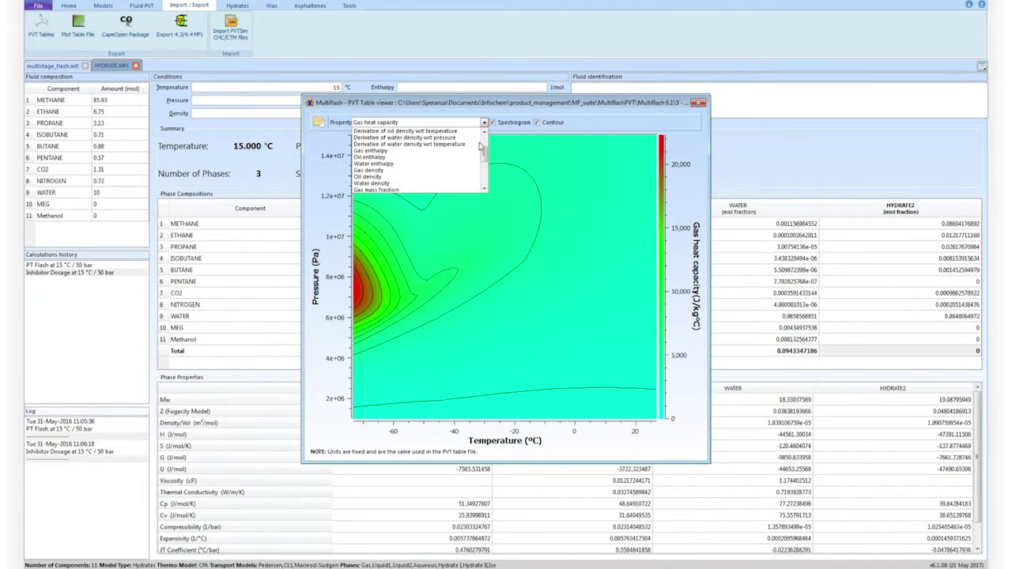
{"action": "left_click", "coordinate": [454, 171]}
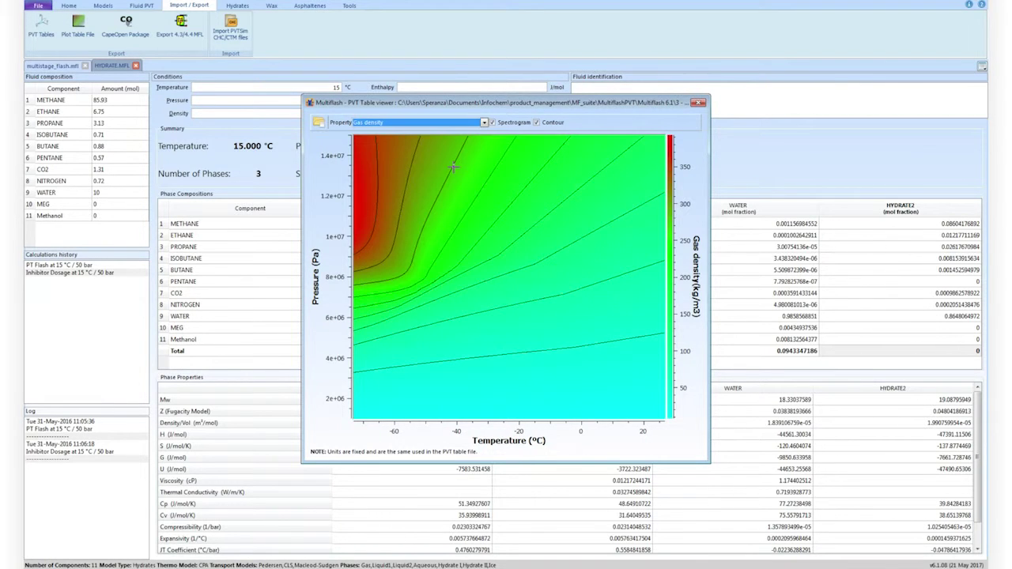
{"action": "left_click", "coordinate": [484, 123]}
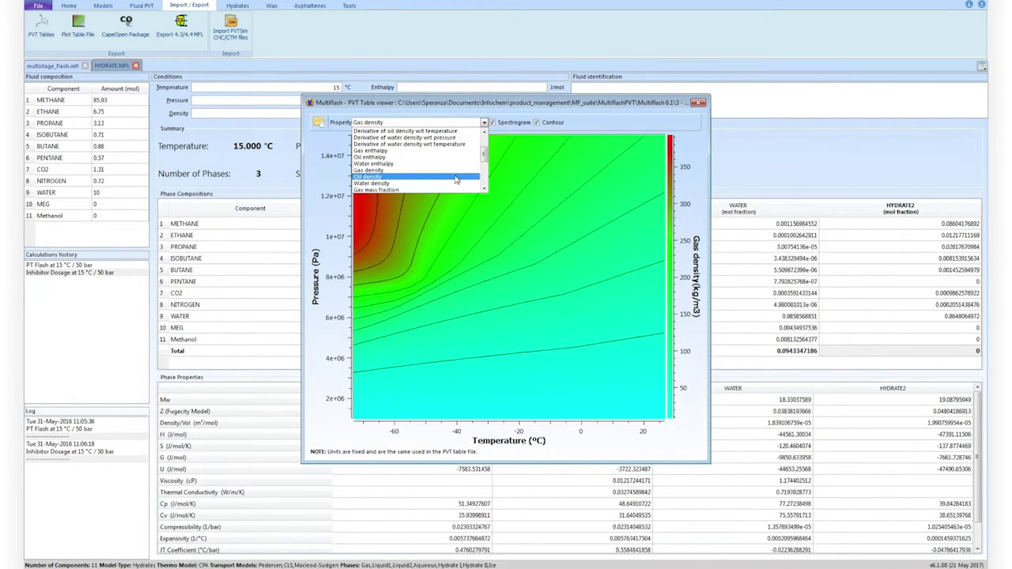
{"action": "left_click", "coordinate": [456, 179]}
{"action": "left_click", "coordinate": [484, 124]}
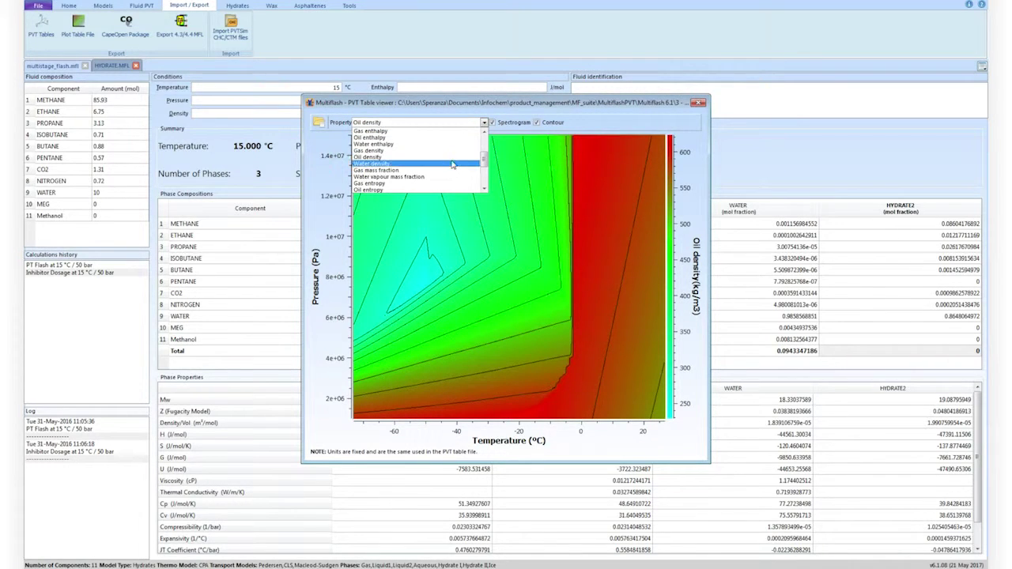
{"action": "left_click", "coordinate": [453, 164]}
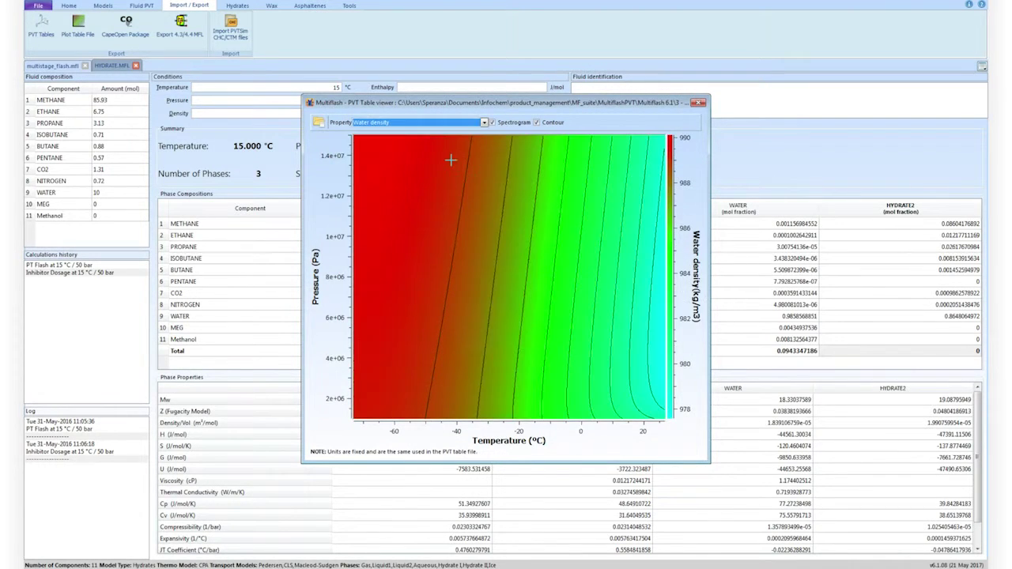
Map the gas density derivatives with respect to pressure and to temperature.
{"action": "left_click", "coordinate": [483, 123]}
{"action": "scroll", "coordinate": [459, 158], "scroll_direction": "up", "scroll_amount": 3}
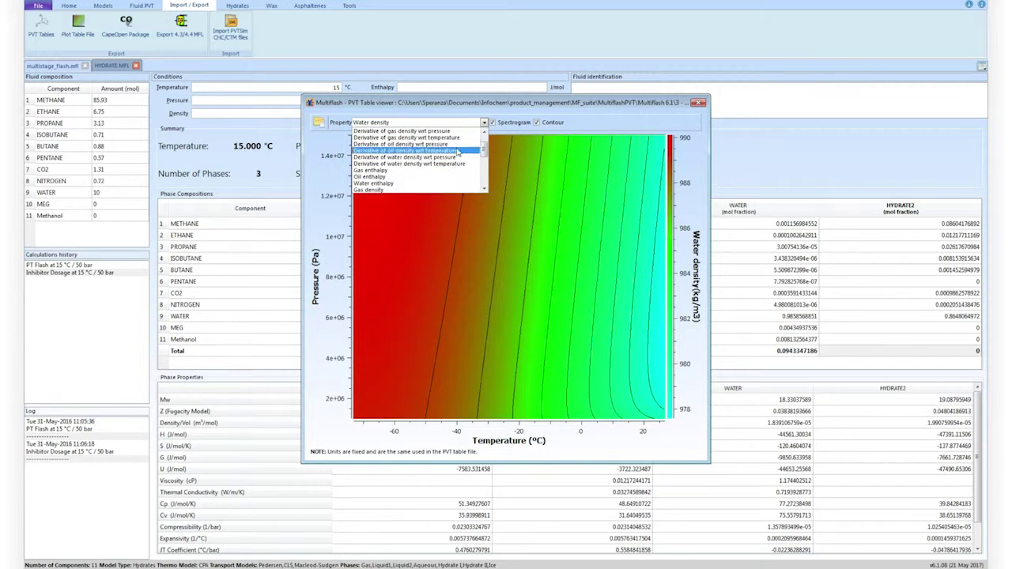
{"action": "left_click", "coordinate": [458, 131]}
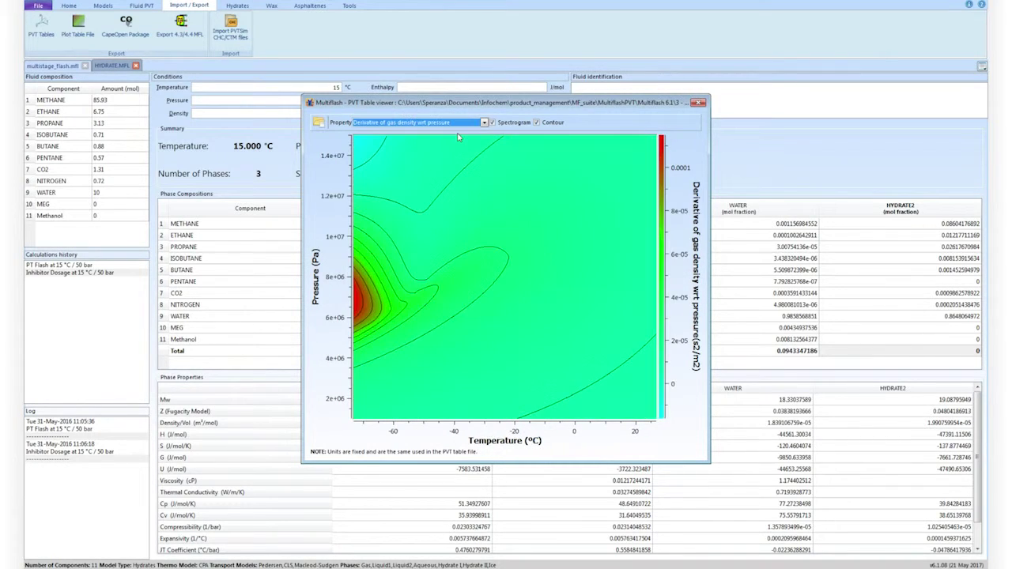
{"action": "left_click", "coordinate": [463, 126]}
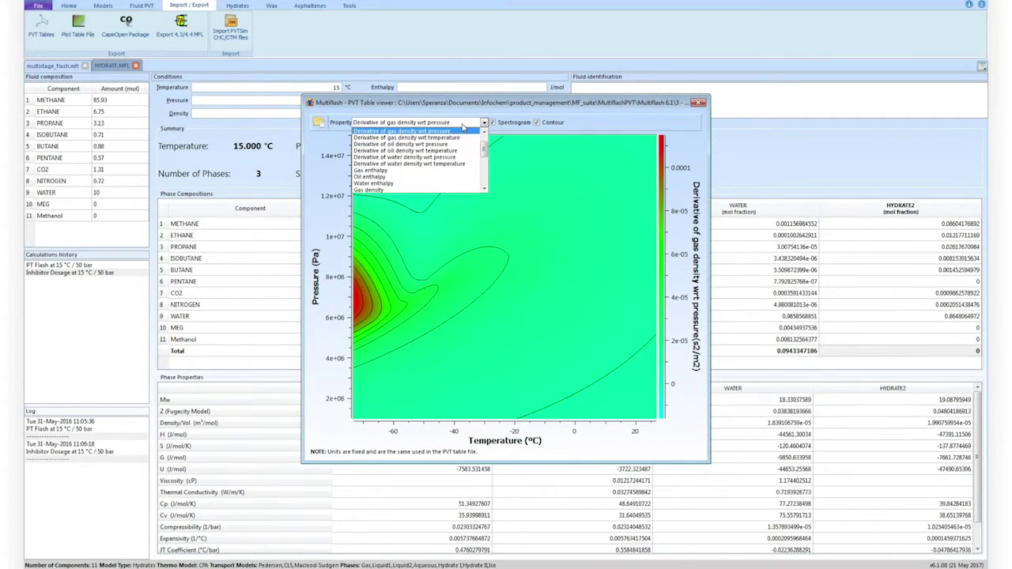
{"action": "left_click", "coordinate": [461, 139]}
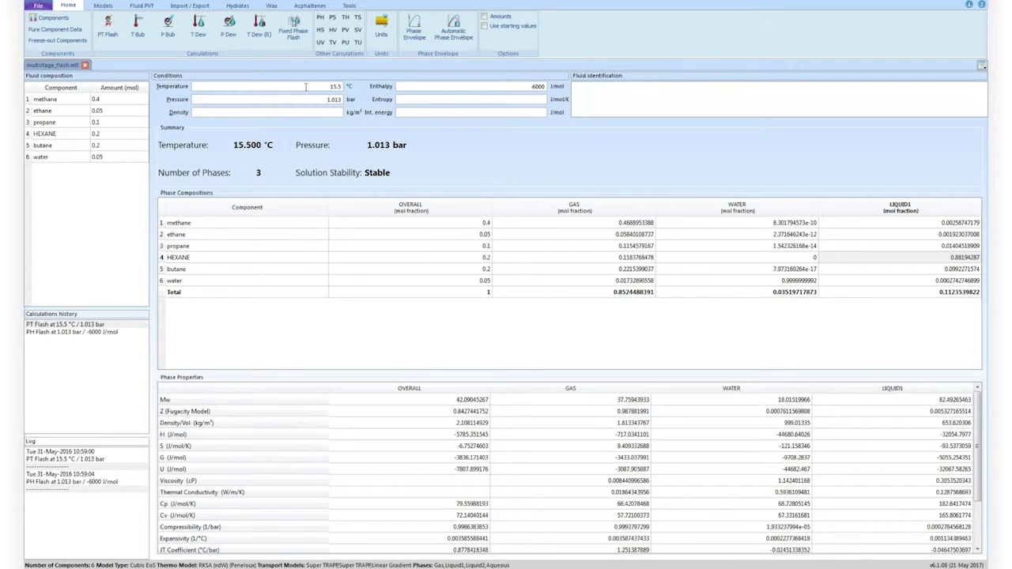
Clear the stage conditions in the Tools Multistage Flash dialog for multistage_flash.
{"action": "left_click", "coordinate": [347, 7]}
{"action": "left_click", "coordinate": [188, 26]}
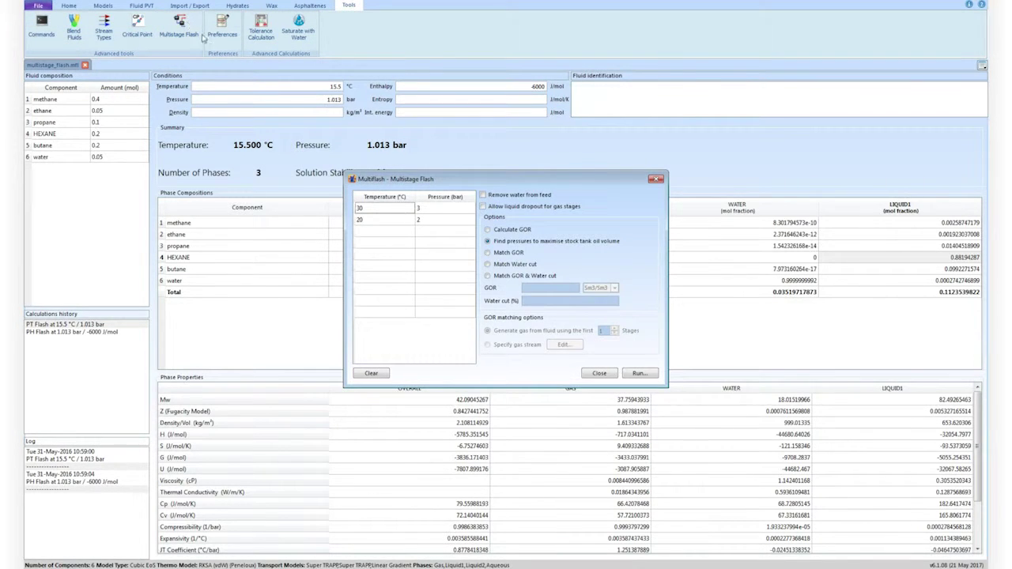
{"action": "left_click", "coordinate": [379, 373]}
Flash the fluid directly to standard conditions (total GOR 1412.171), then enter 30 °C as the first stage temperature.
{"action": "left_click", "coordinate": [639, 374]}
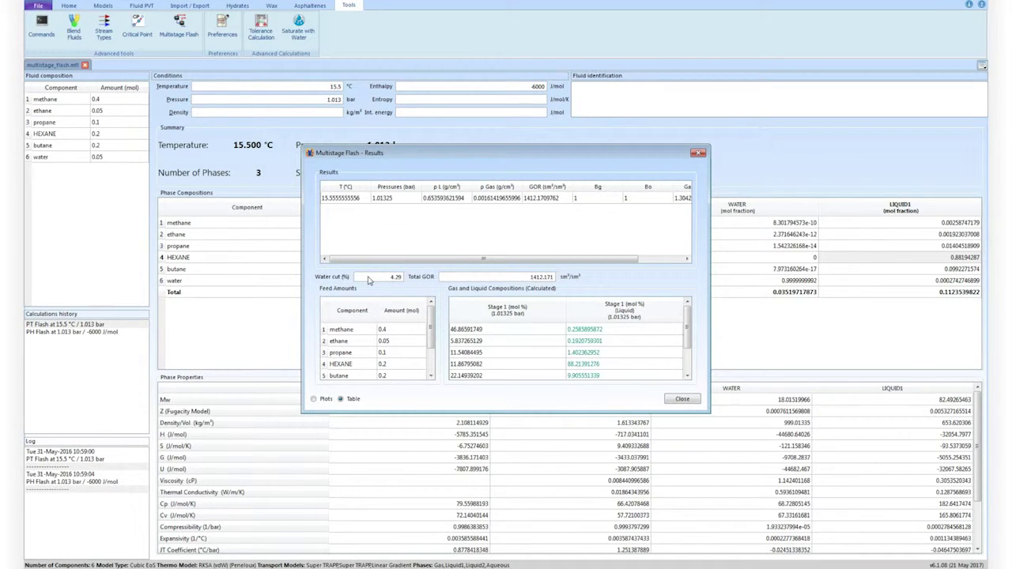
{"action": "left_click", "coordinate": [682, 399]}
{"action": "left_click", "coordinate": [406, 210]}
{"action": "type", "text": "30"}
{"action": "left_click", "coordinate": [439, 208]}
Fill the stage table with 3 bar for the first stage and 20 °C for the second.
{"action": "type", "text": "3"}
{"action": "key", "text": "Tab"}
{"action": "type", "text": "20"}
{"action": "key", "text": "Tab"}
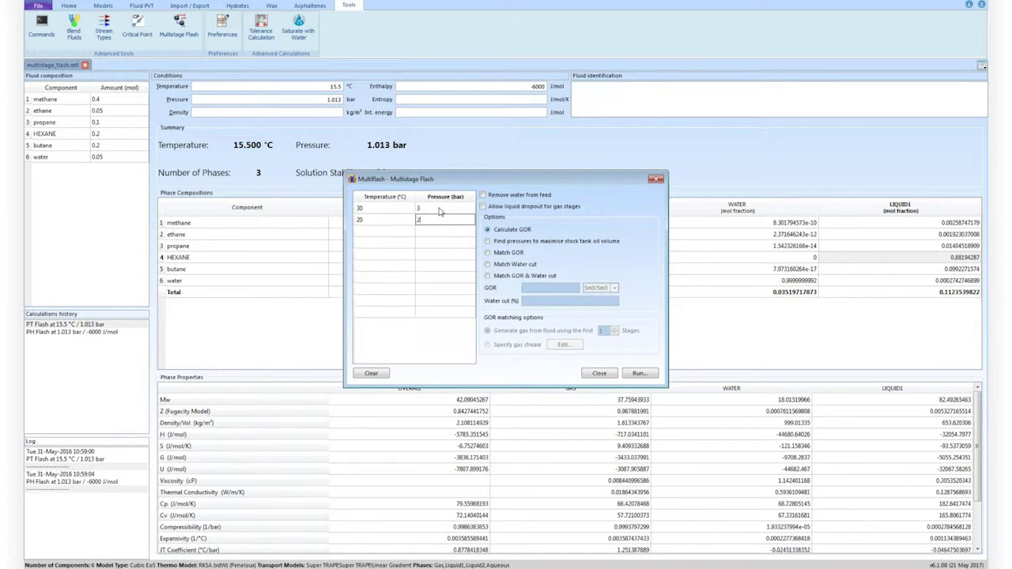
Run the 30 °C/3 bar and 20 °C/2 bar flash (total GOR 804.5), then choose Match GOR.
{"action": "left_click", "coordinate": [638, 373]}
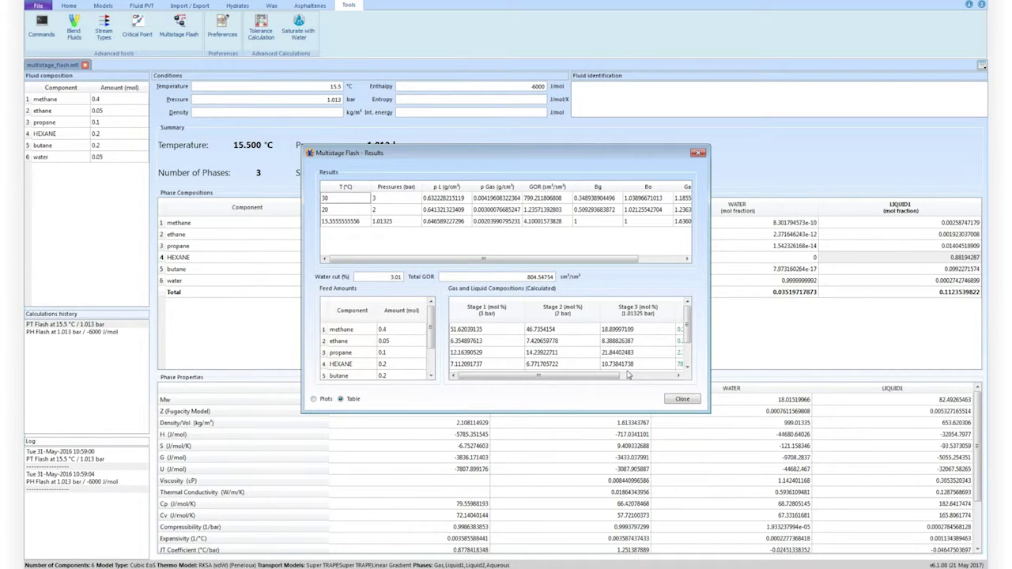
{"action": "left_click", "coordinate": [681, 400]}
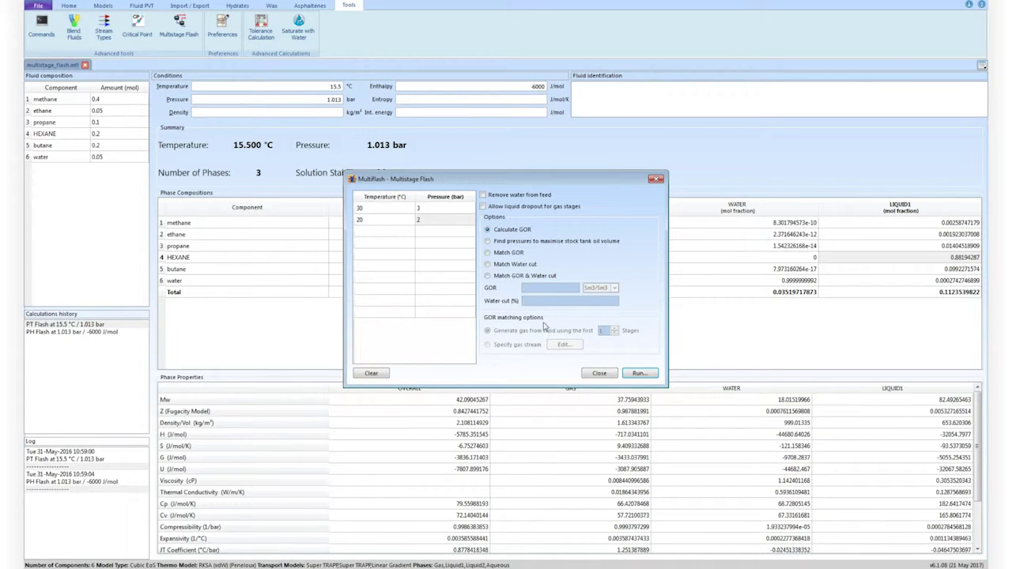
{"action": "left_click", "coordinate": [510, 252]}
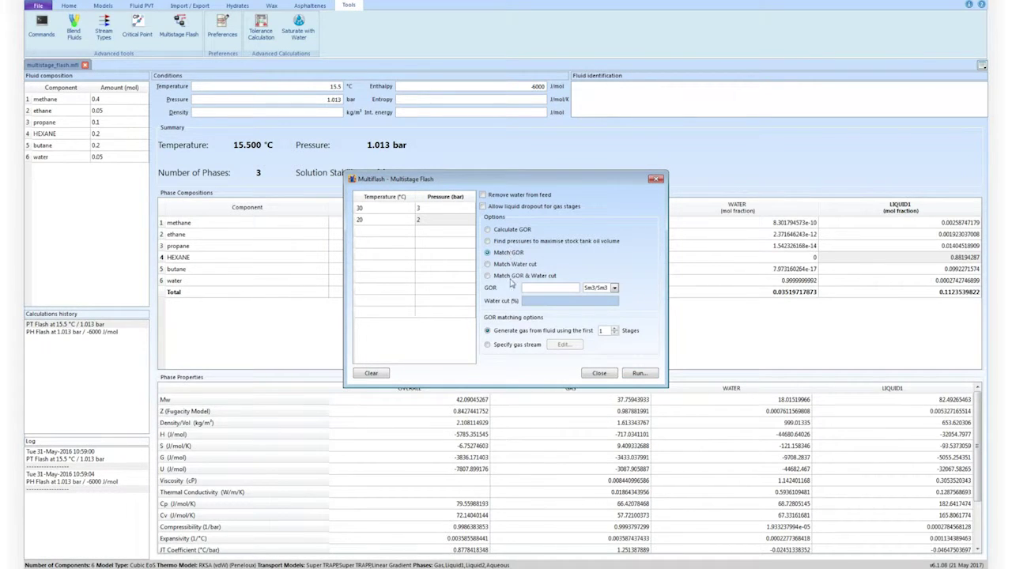
Match GOR 1500 Sm3/Sm3 with gas from the first stage, declining to apply the adjusted feed.
{"action": "left_click", "coordinate": [525, 347]}
{"action": "left_click", "coordinate": [524, 332]}
{"action": "left_click", "coordinate": [639, 374]}
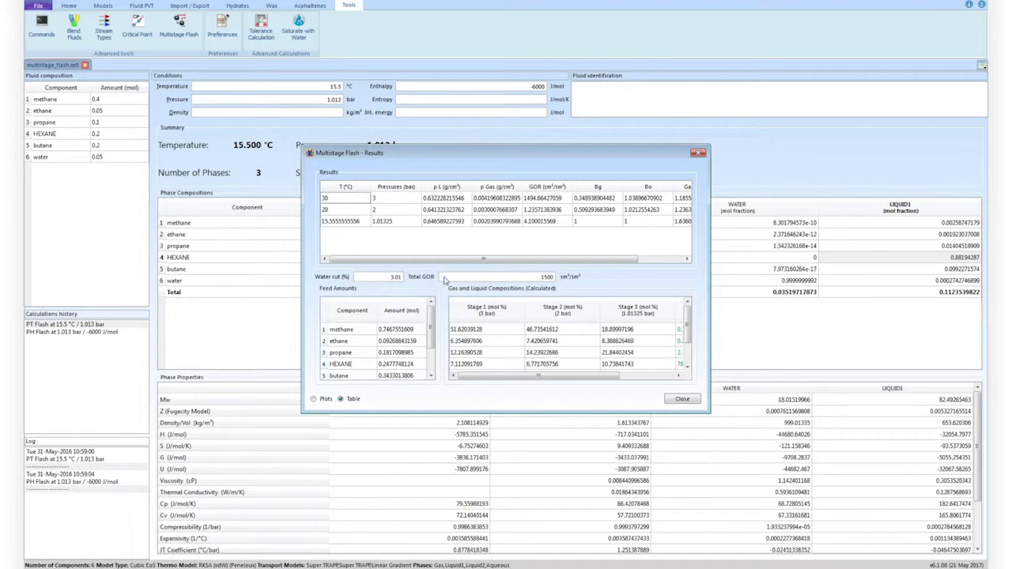
{"action": "scroll", "coordinate": [432, 326], "scroll_direction": "down", "scroll_amount": 1}
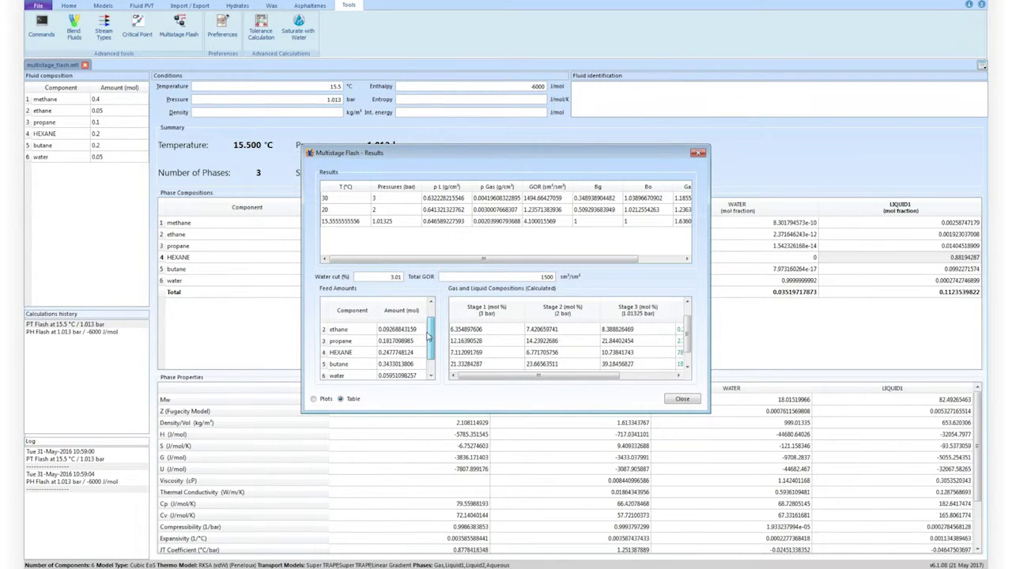
{"action": "scroll", "coordinate": [428, 336], "scroll_direction": "up", "scroll_amount": 1}
{"action": "left_click", "coordinate": [401, 310]}
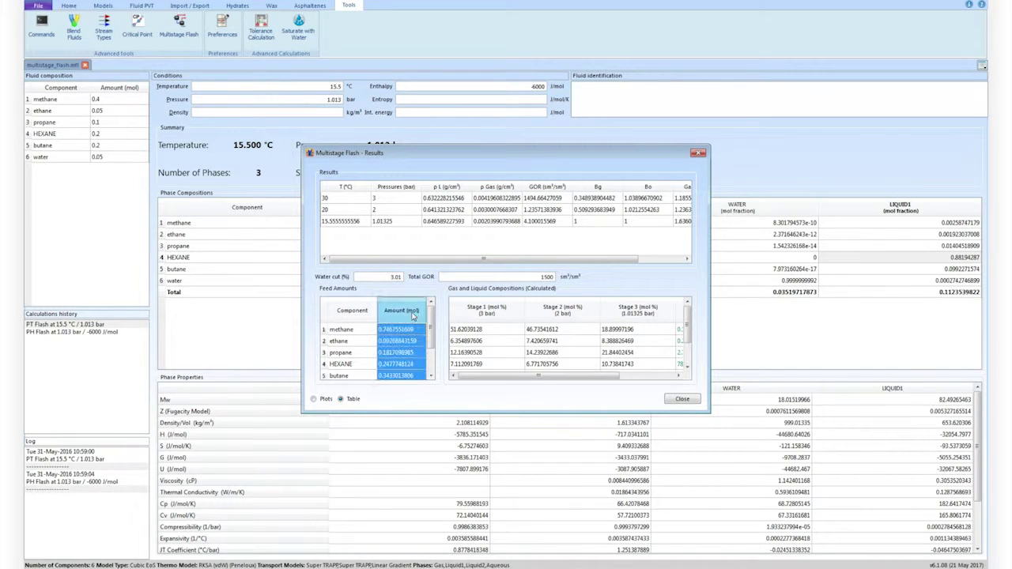
{"action": "left_click", "coordinate": [681, 400]}
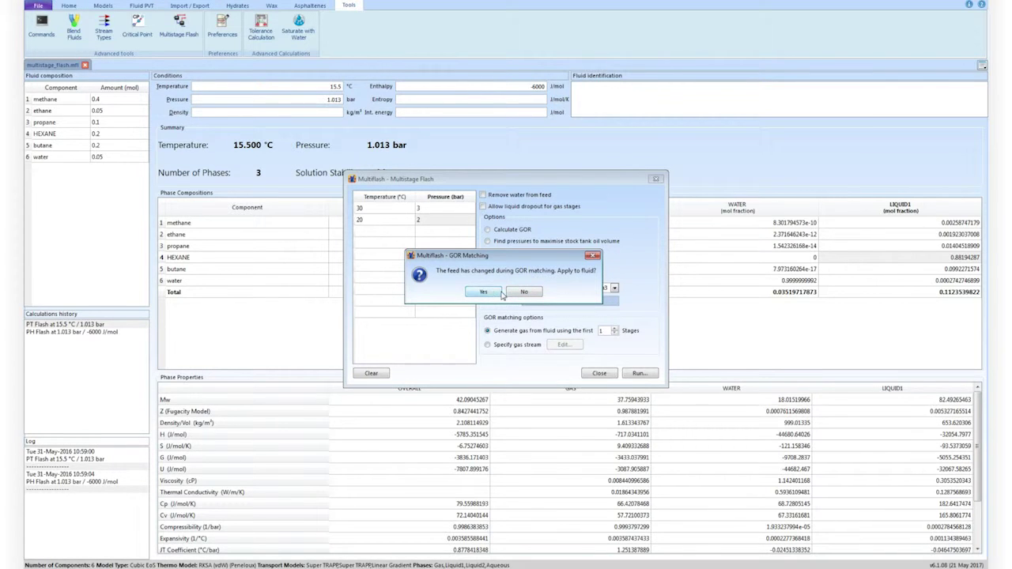
{"action": "left_click", "coordinate": [523, 293]}
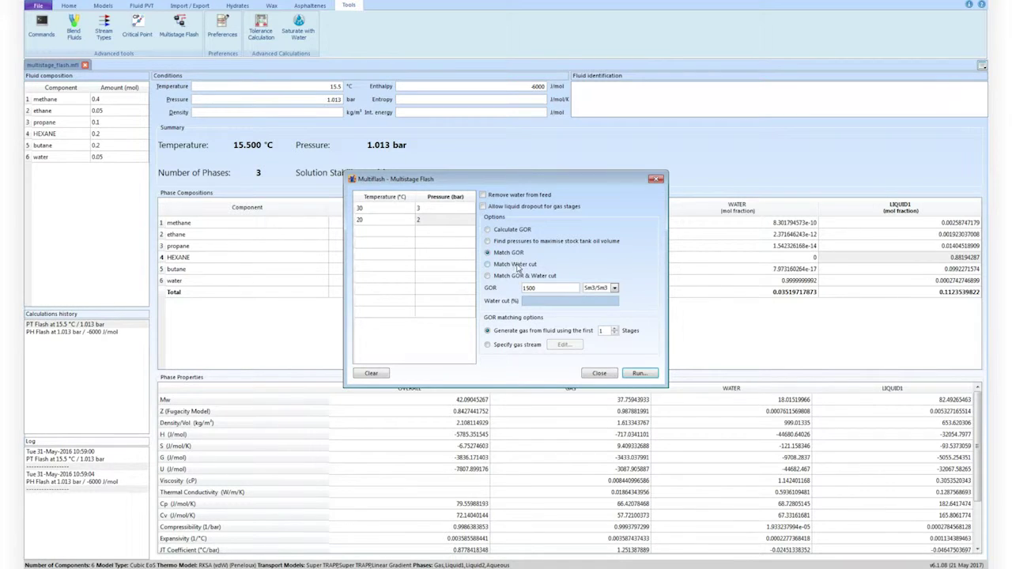
Switch the flash mode from Match GOR & Water cut to maximising stock tank oil volume.
{"action": "left_click", "coordinate": [488, 264]}
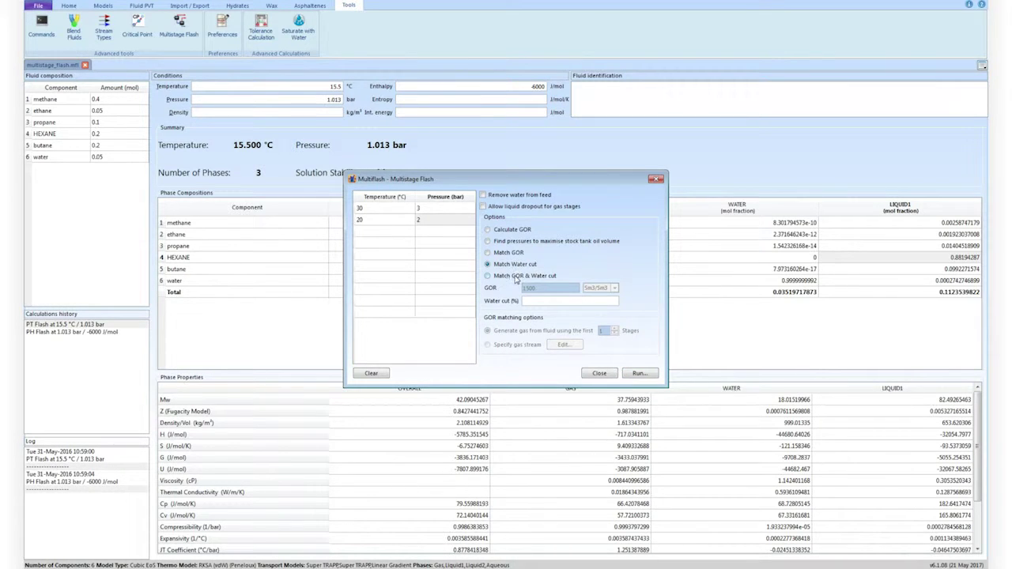
{"action": "left_click", "coordinate": [515, 277]}
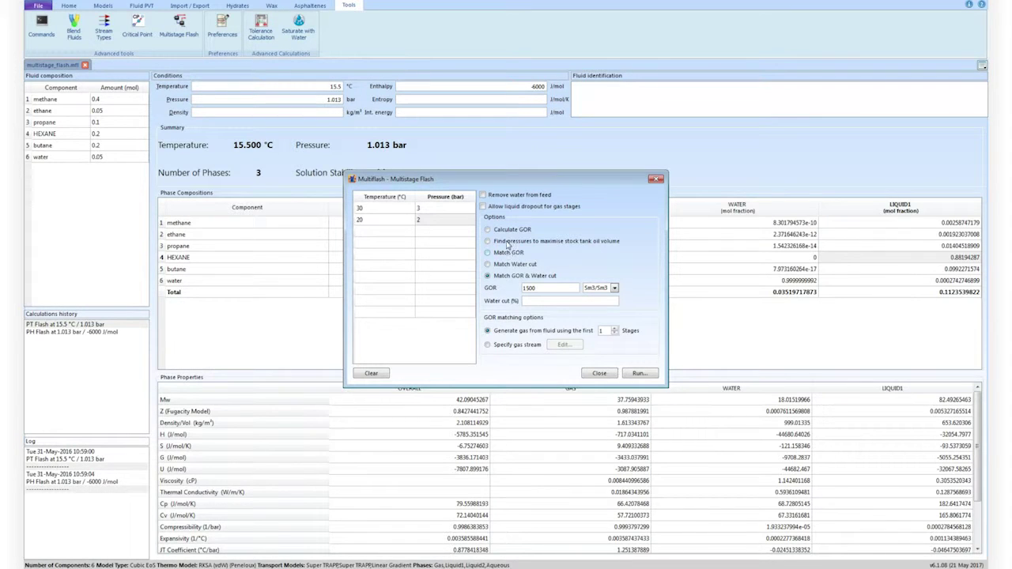
{"action": "left_click", "coordinate": [508, 243]}
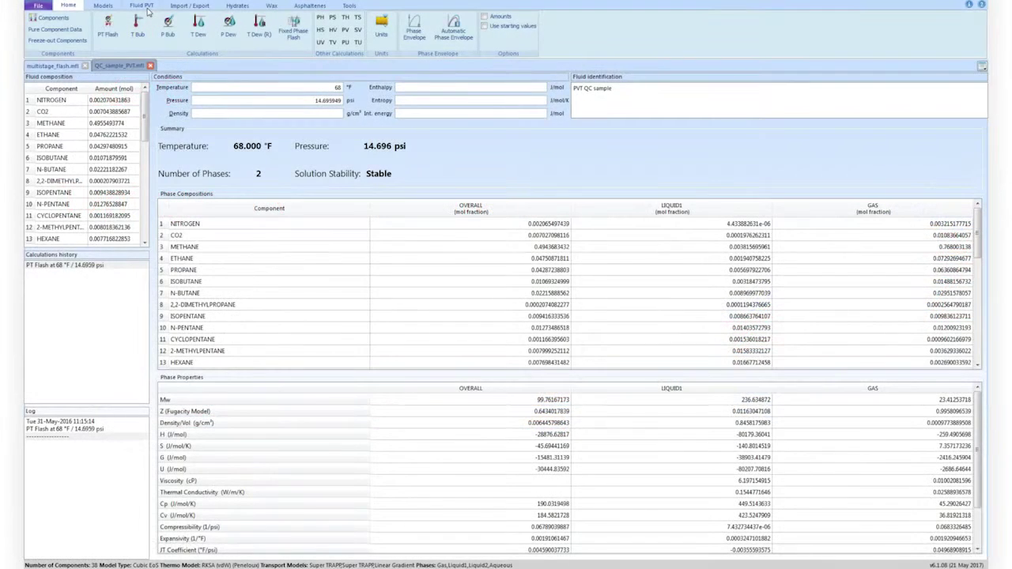
Bring up the Fluid PVT tools for the QC_sample_PVT.mfl fluid in Multiflash.
{"action": "left_click", "coordinate": [143, 6]}
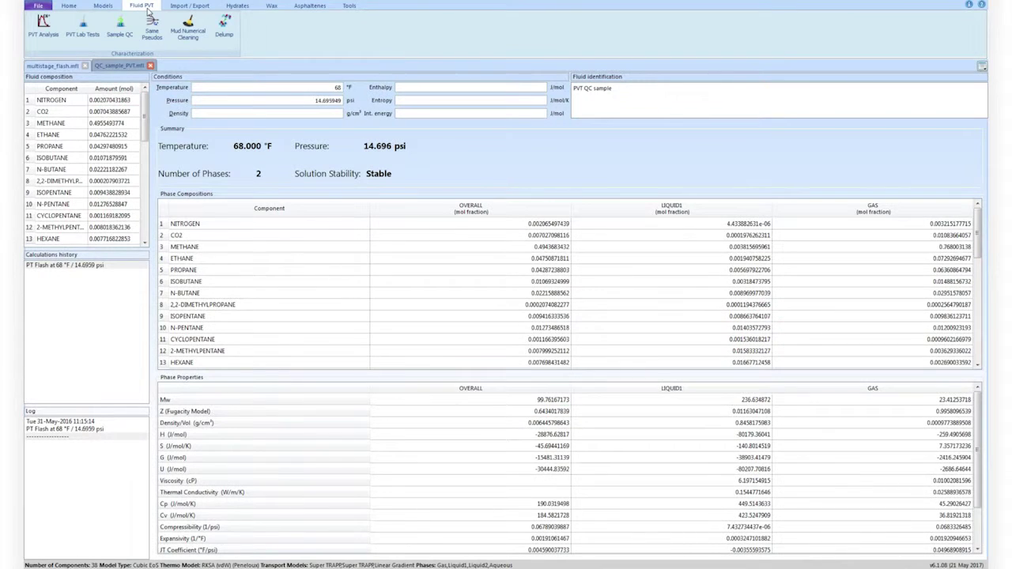
Review the PVT lab experiments, include all five, and tune the fluid model to them.
{"action": "left_click", "coordinate": [83, 32]}
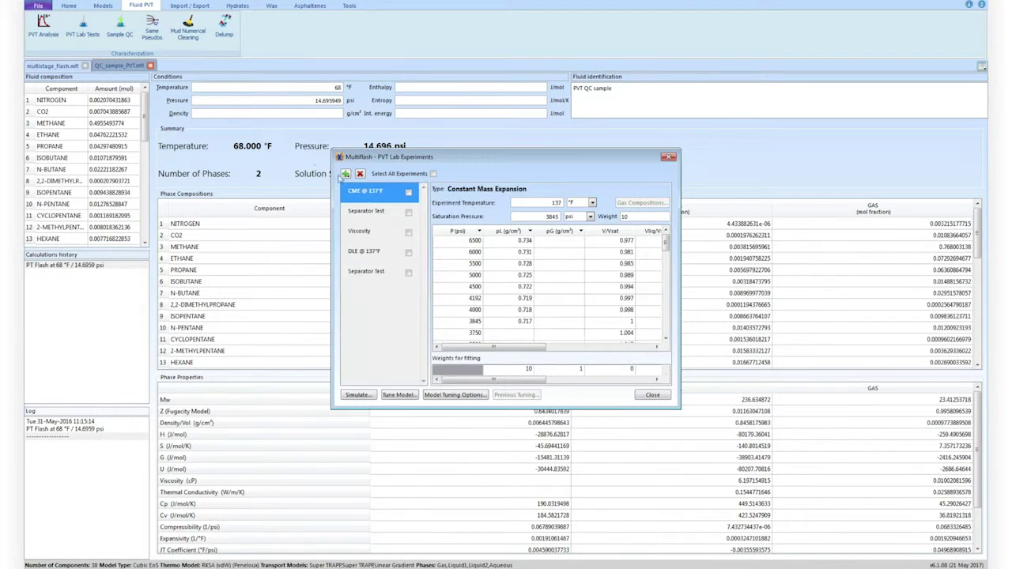
{"action": "left_click", "coordinate": [369, 212]}
{"action": "left_click", "coordinate": [369, 232]}
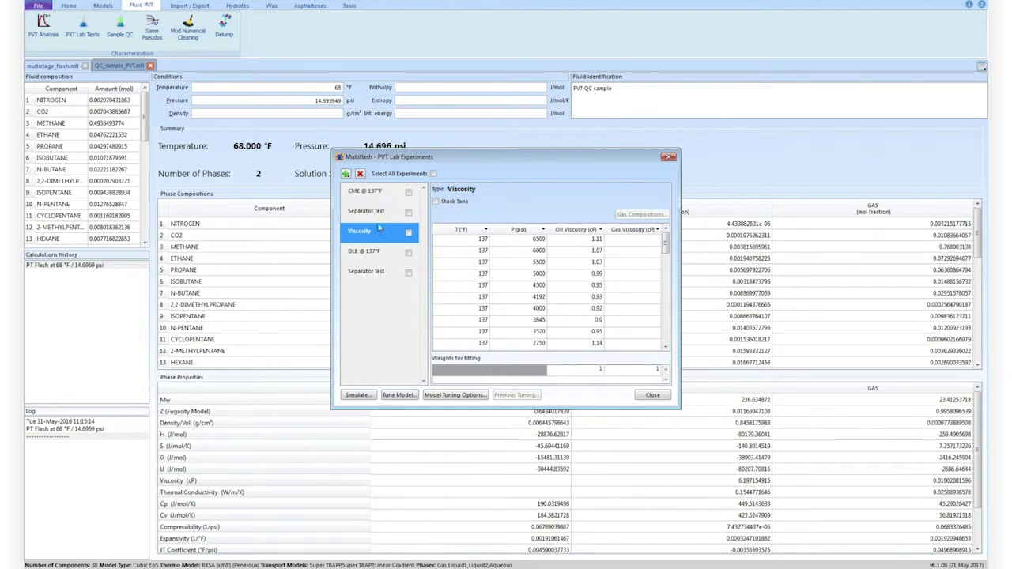
{"action": "left_click", "coordinate": [433, 174]}
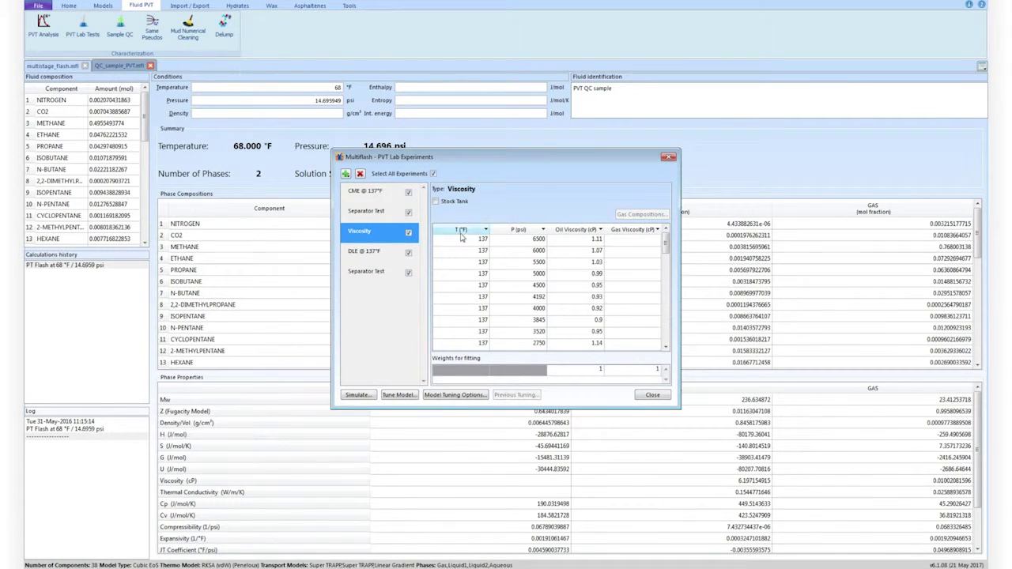
{"action": "left_click", "coordinate": [399, 394]}
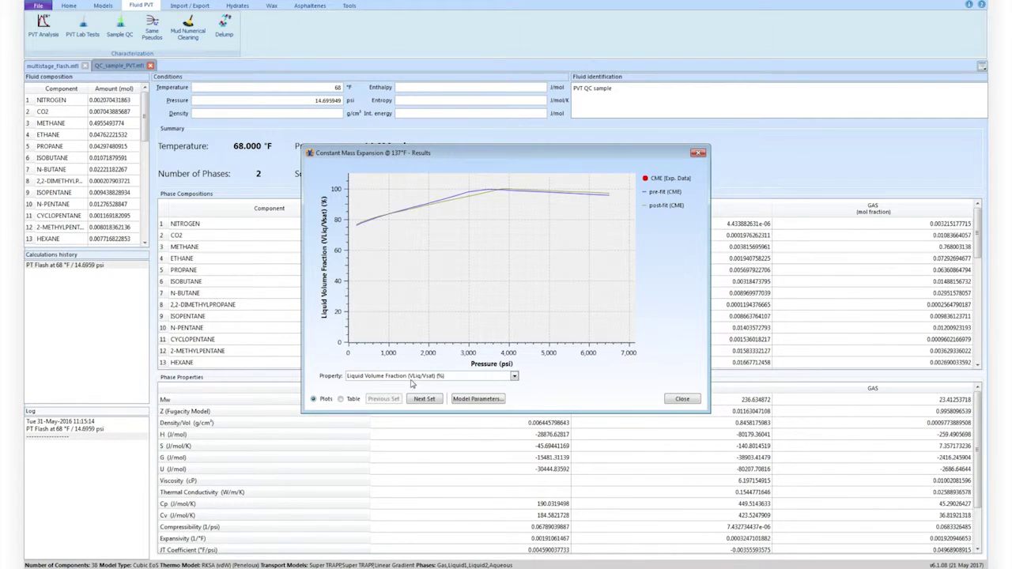
Plot CME @ 137°F liquid density pre- and post-fit and show the tuned model parameters.
{"action": "left_click", "coordinate": [412, 378]}
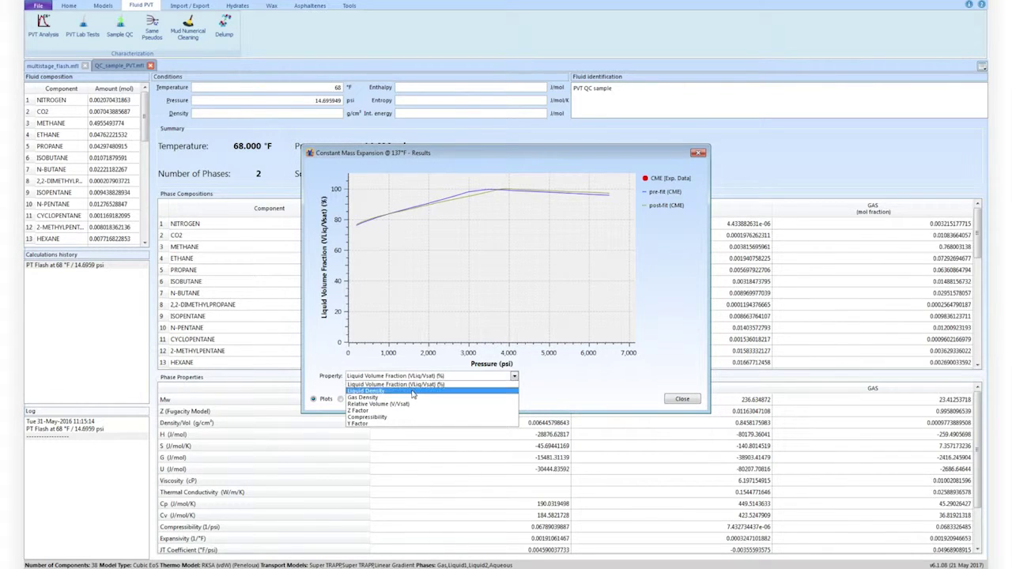
{"action": "left_click", "coordinate": [412, 390]}
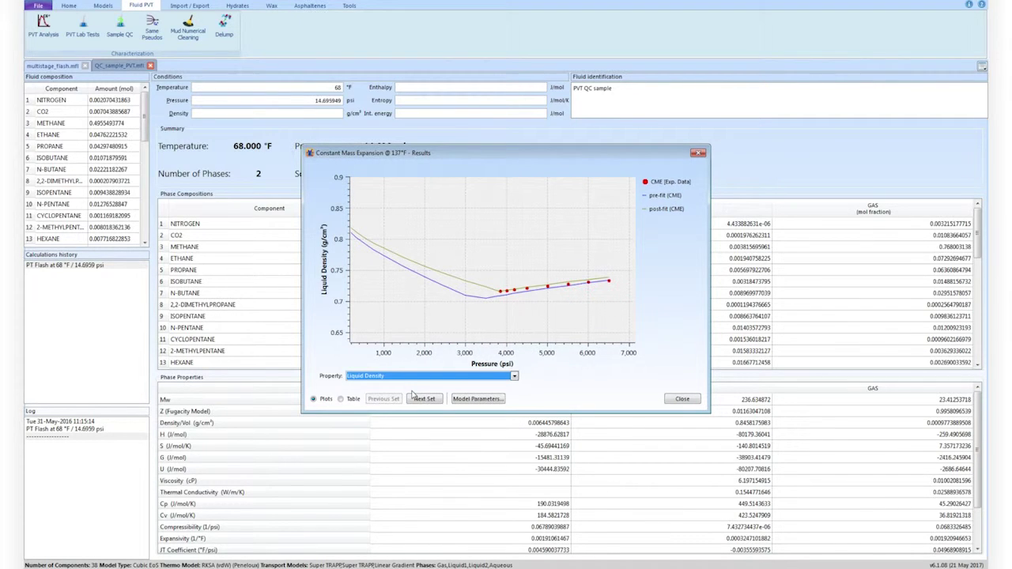
{"action": "left_click", "coordinate": [472, 398]}
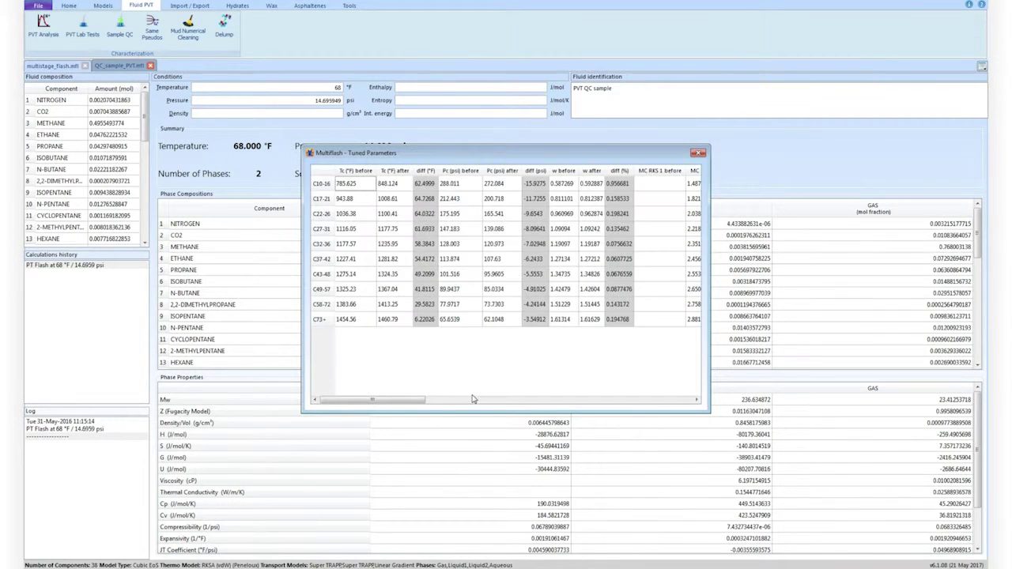
Inspect the before/after Tc and Pc values and widen the Tuned Parameters window.
{"action": "left_click", "coordinate": [393, 171]}
{"action": "left_click_drag", "start_coordinate": [393, 172], "coordinate": [419, 174]}
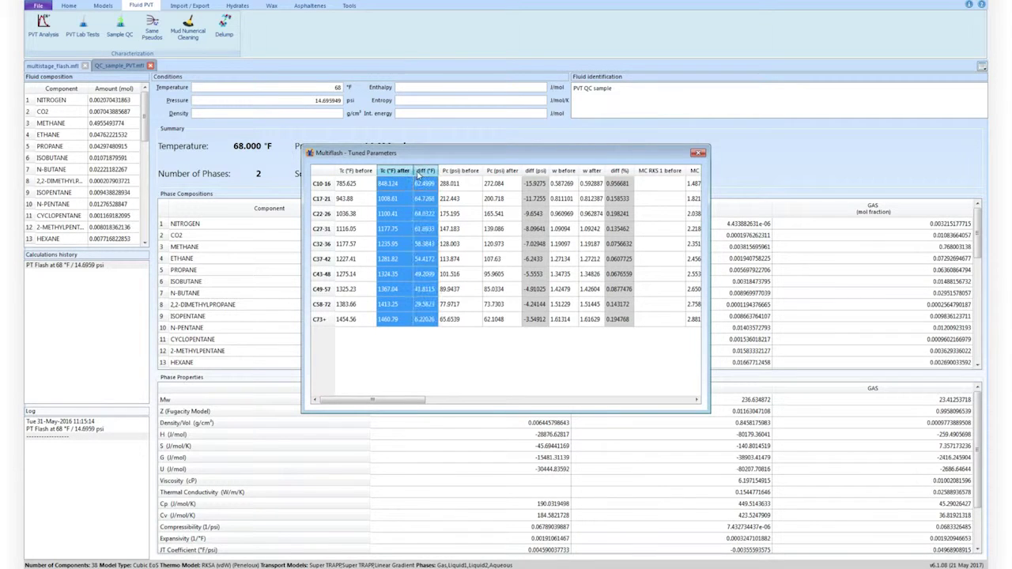
{"action": "left_click", "coordinate": [457, 171]}
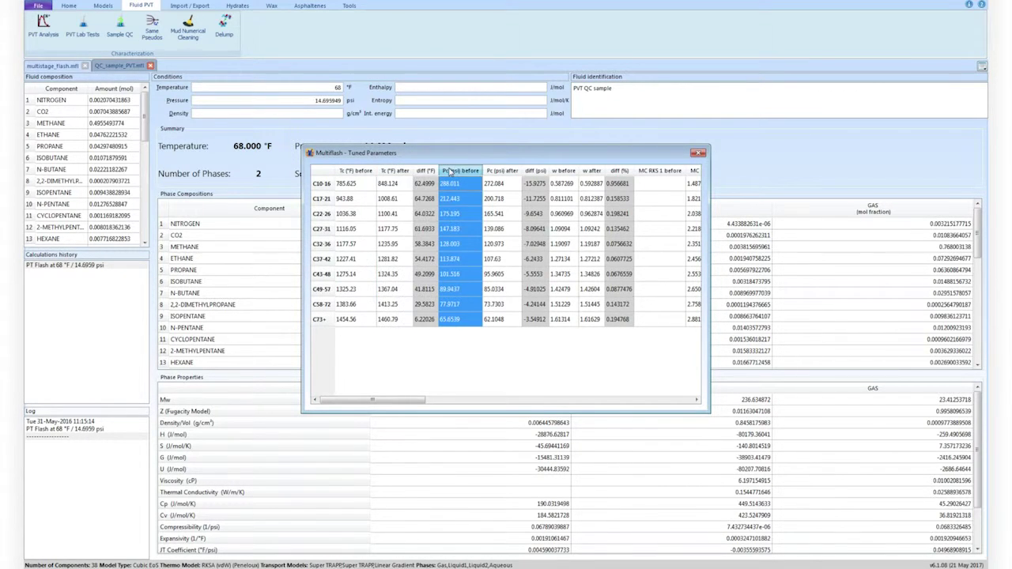
{"action": "left_click_drag", "start_coordinate": [457, 172], "coordinate": [526, 173]}
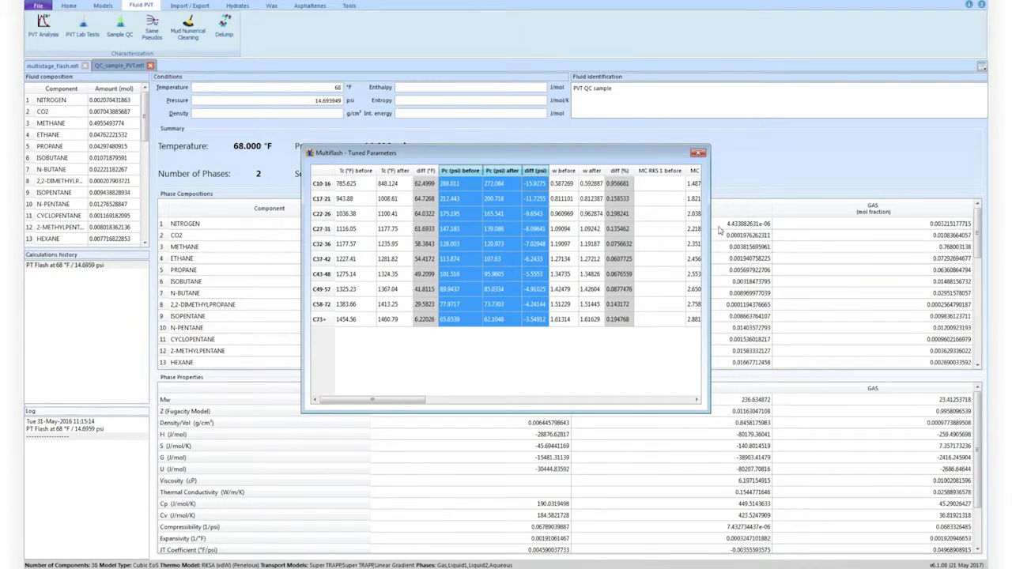
{"action": "left_click_drag", "start_coordinate": [712, 225], "coordinate": [955, 229]}
Inspect the MC and volume-shift before/after values and differences, then close the table.
{"action": "left_click", "coordinate": [710, 171]}
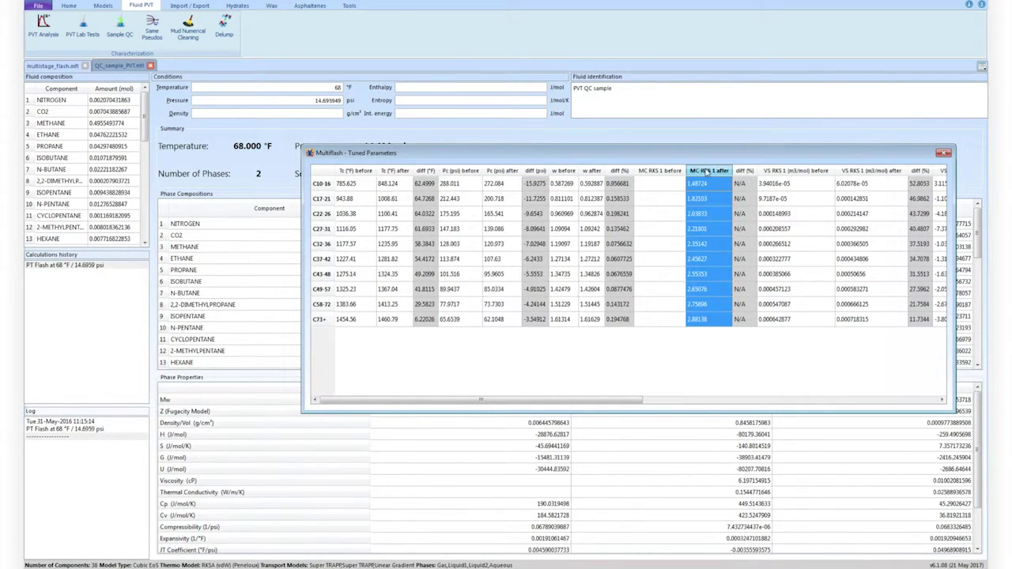
{"action": "left_click", "coordinate": [786, 172]}
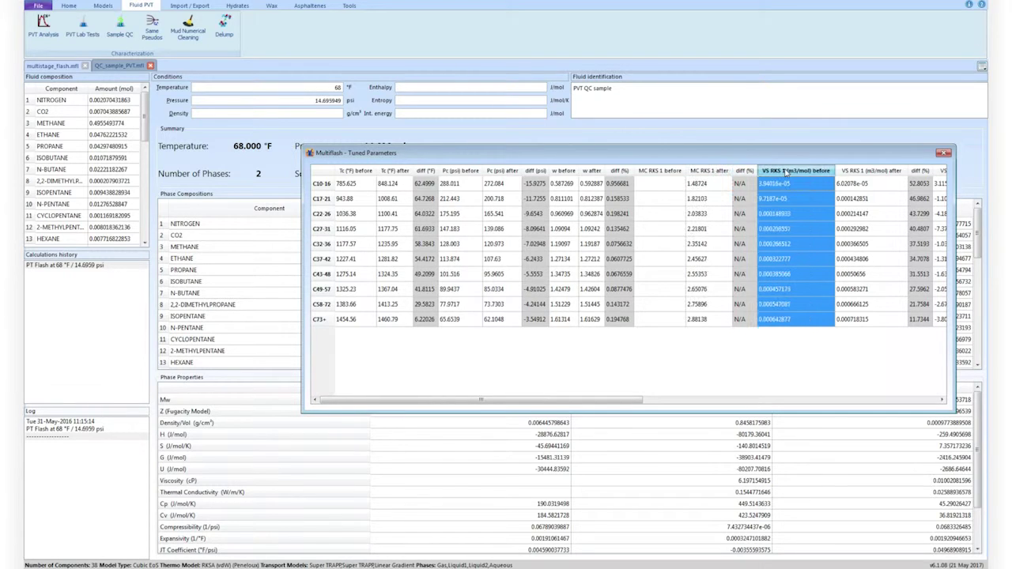
{"action": "left_click", "coordinate": [859, 172]}
{"action": "left_click", "coordinate": [919, 171]}
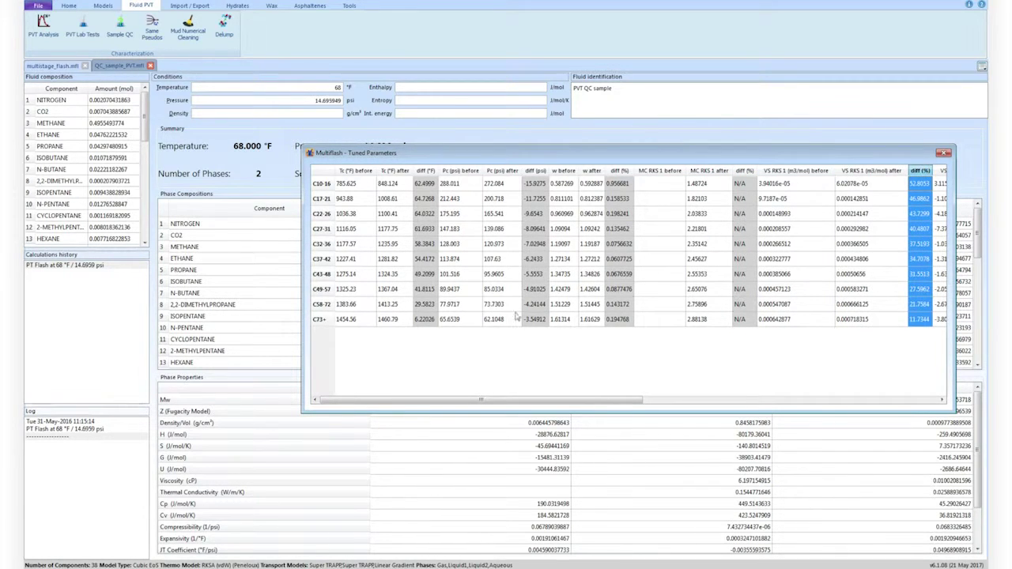
{"action": "left_click", "coordinate": [943, 152]}
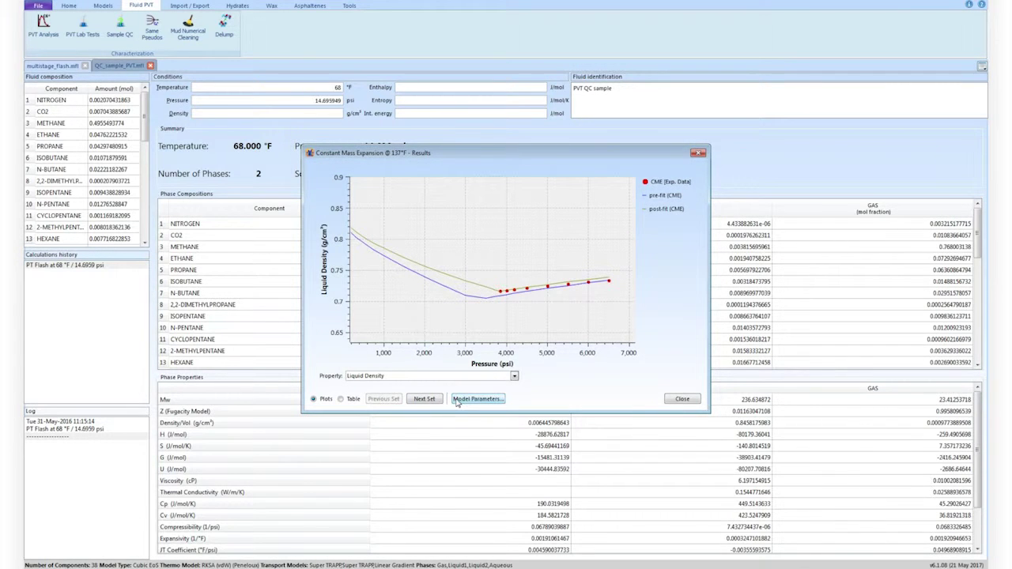
Show the Separator Test fit plotted as Gas Oil Ratio.
{"action": "left_click", "coordinate": [427, 399]}
{"action": "left_click", "coordinate": [434, 377]}
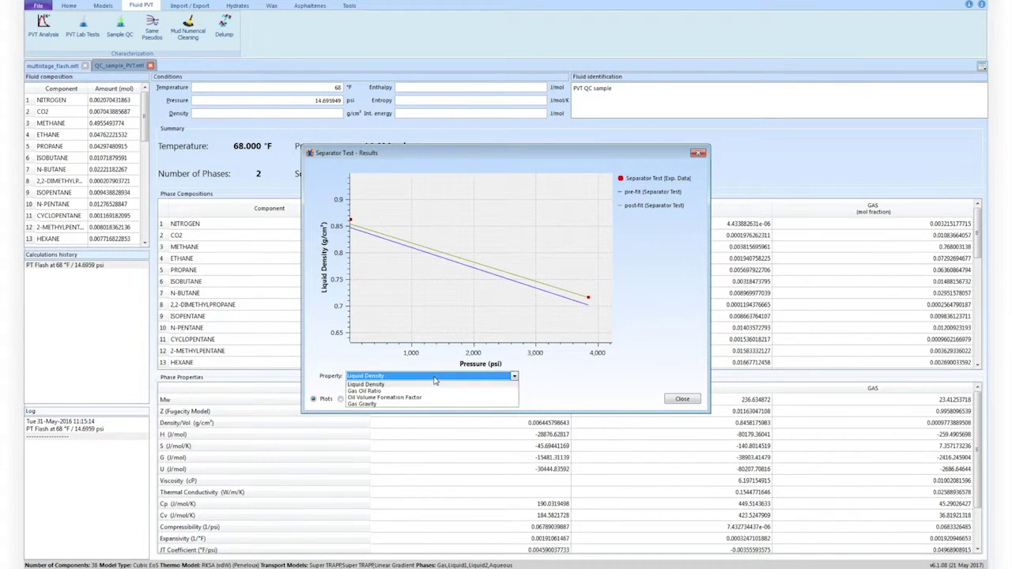
{"action": "left_click", "coordinate": [434, 391]}
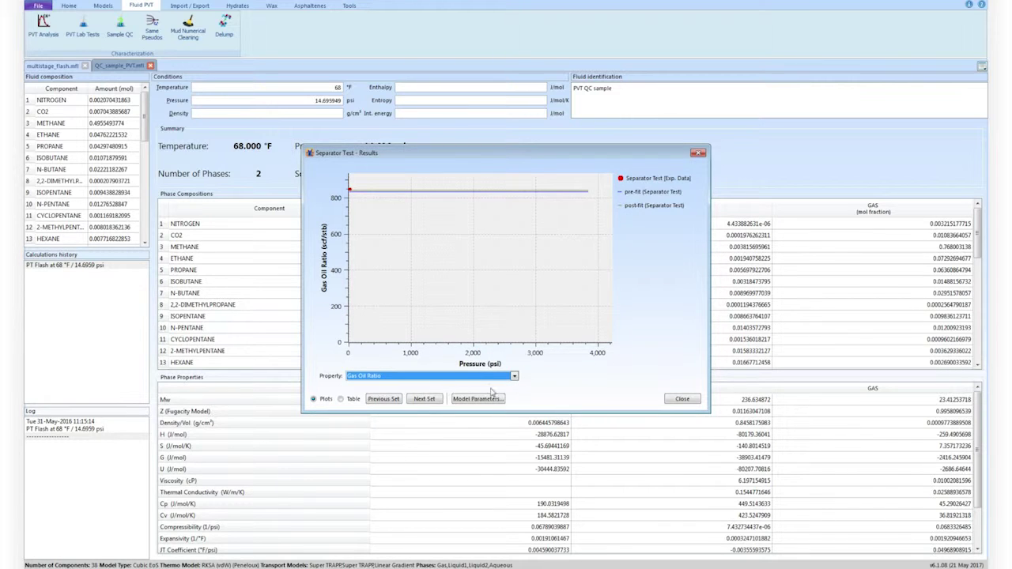
Check the Oil Viscosity fit, then move on to the Differential Liberation @ 137°F plot.
{"action": "left_click", "coordinate": [434, 401]}
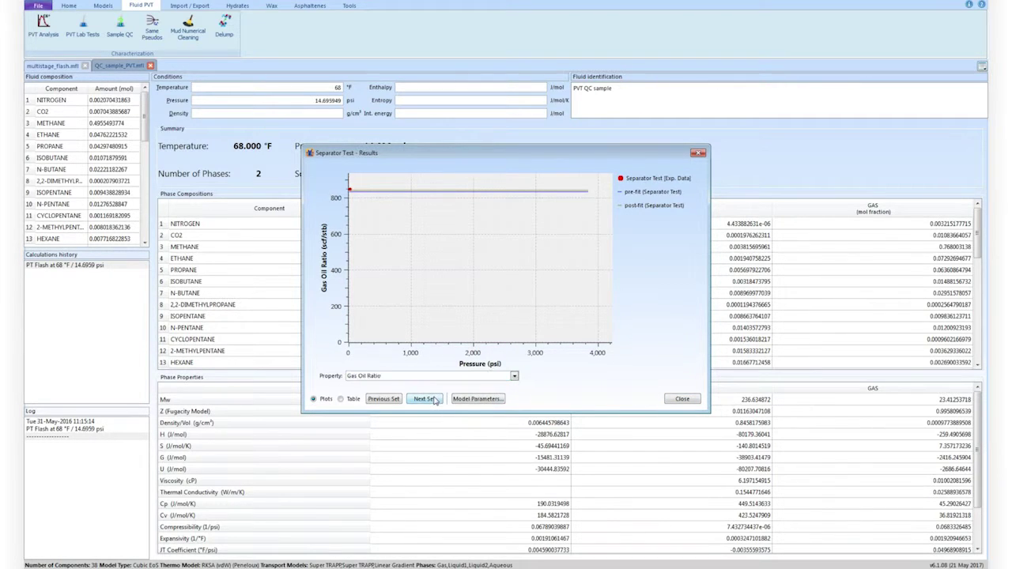
{"action": "left_click", "coordinate": [434, 378]}
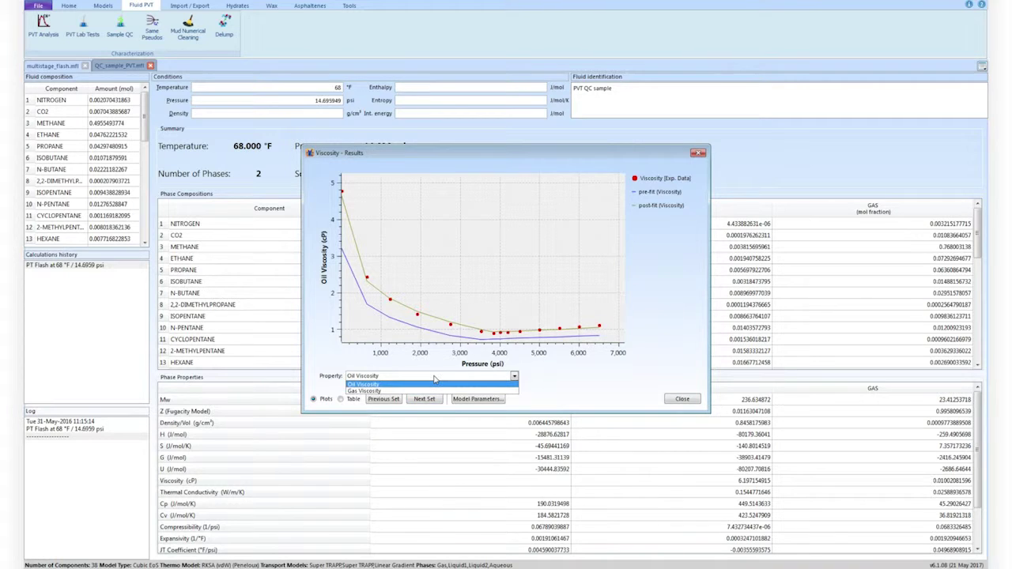
{"action": "left_click", "coordinate": [435, 381]}
{"action": "left_click", "coordinate": [428, 399]}
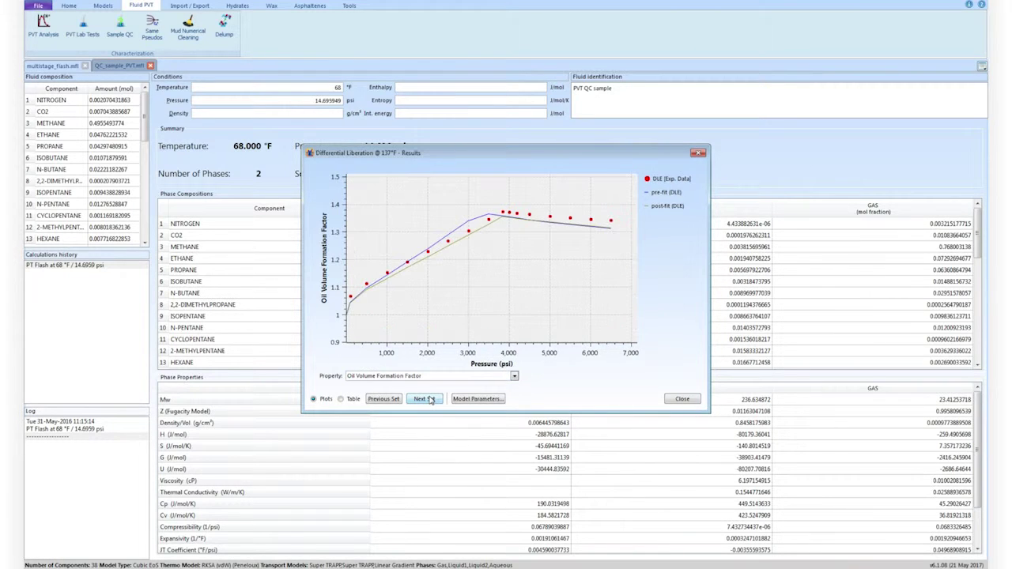